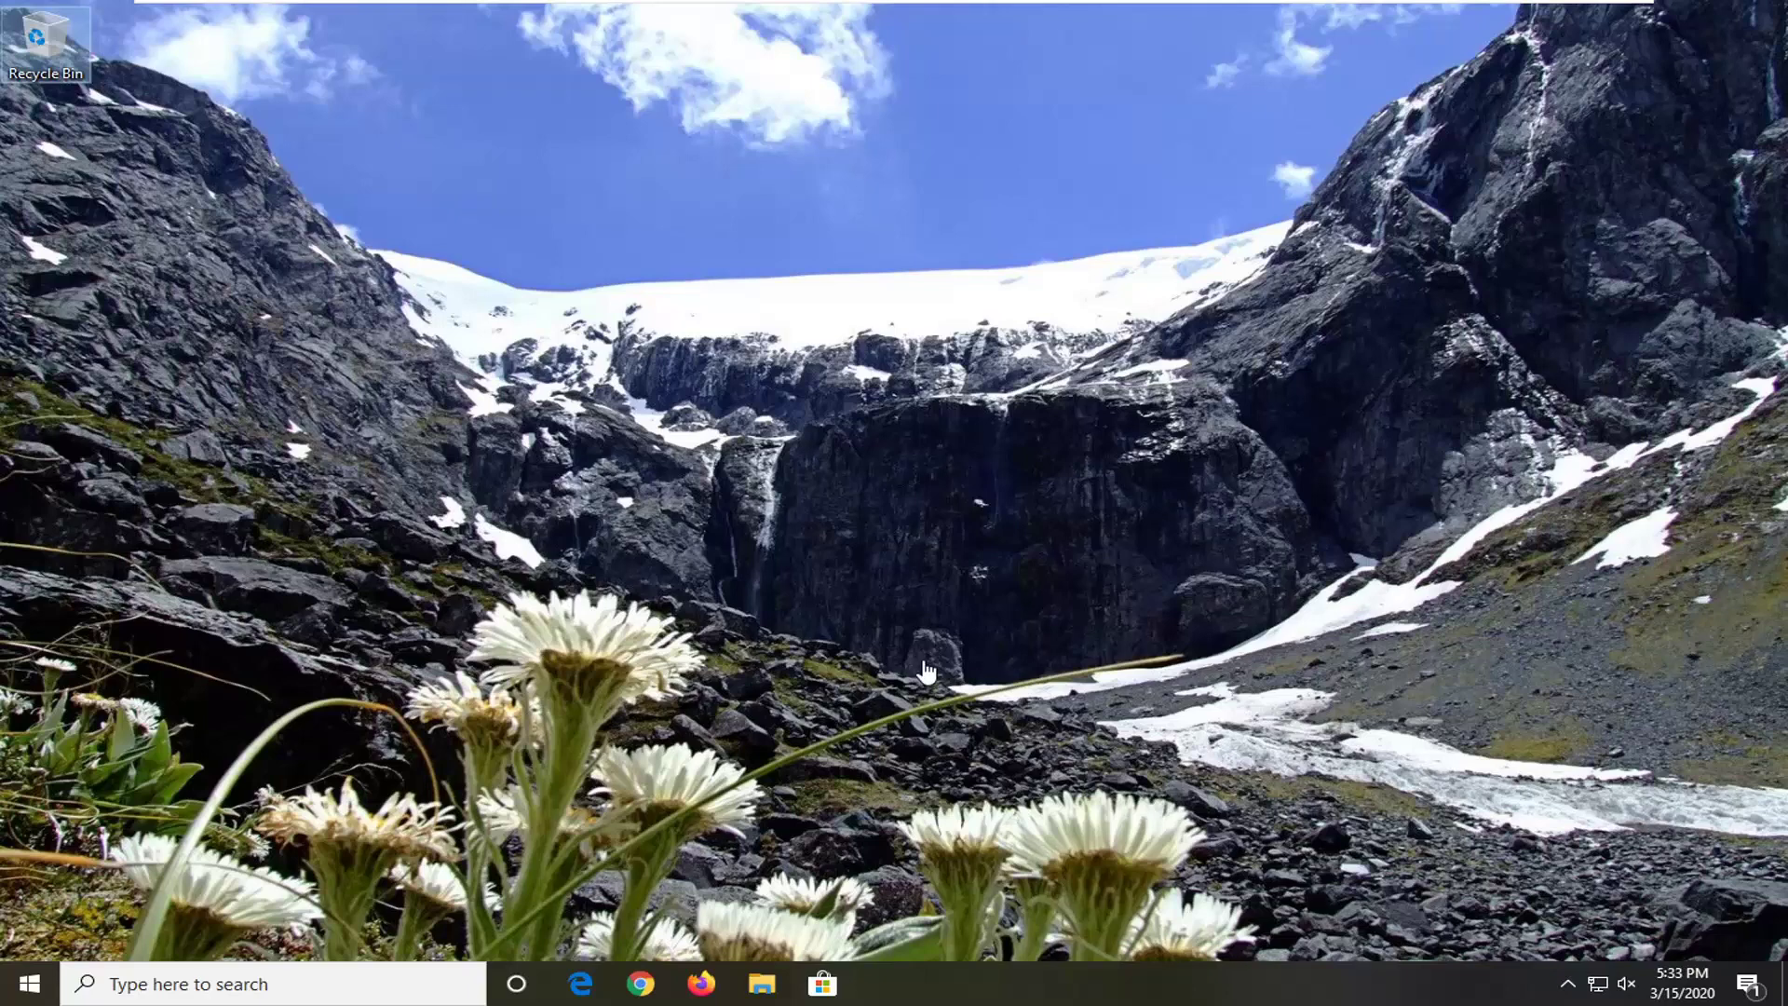
# Search the Start menu for 'regedit', run Registry Editor as administrator and approve UAC
pyautogui.click(30, 984)
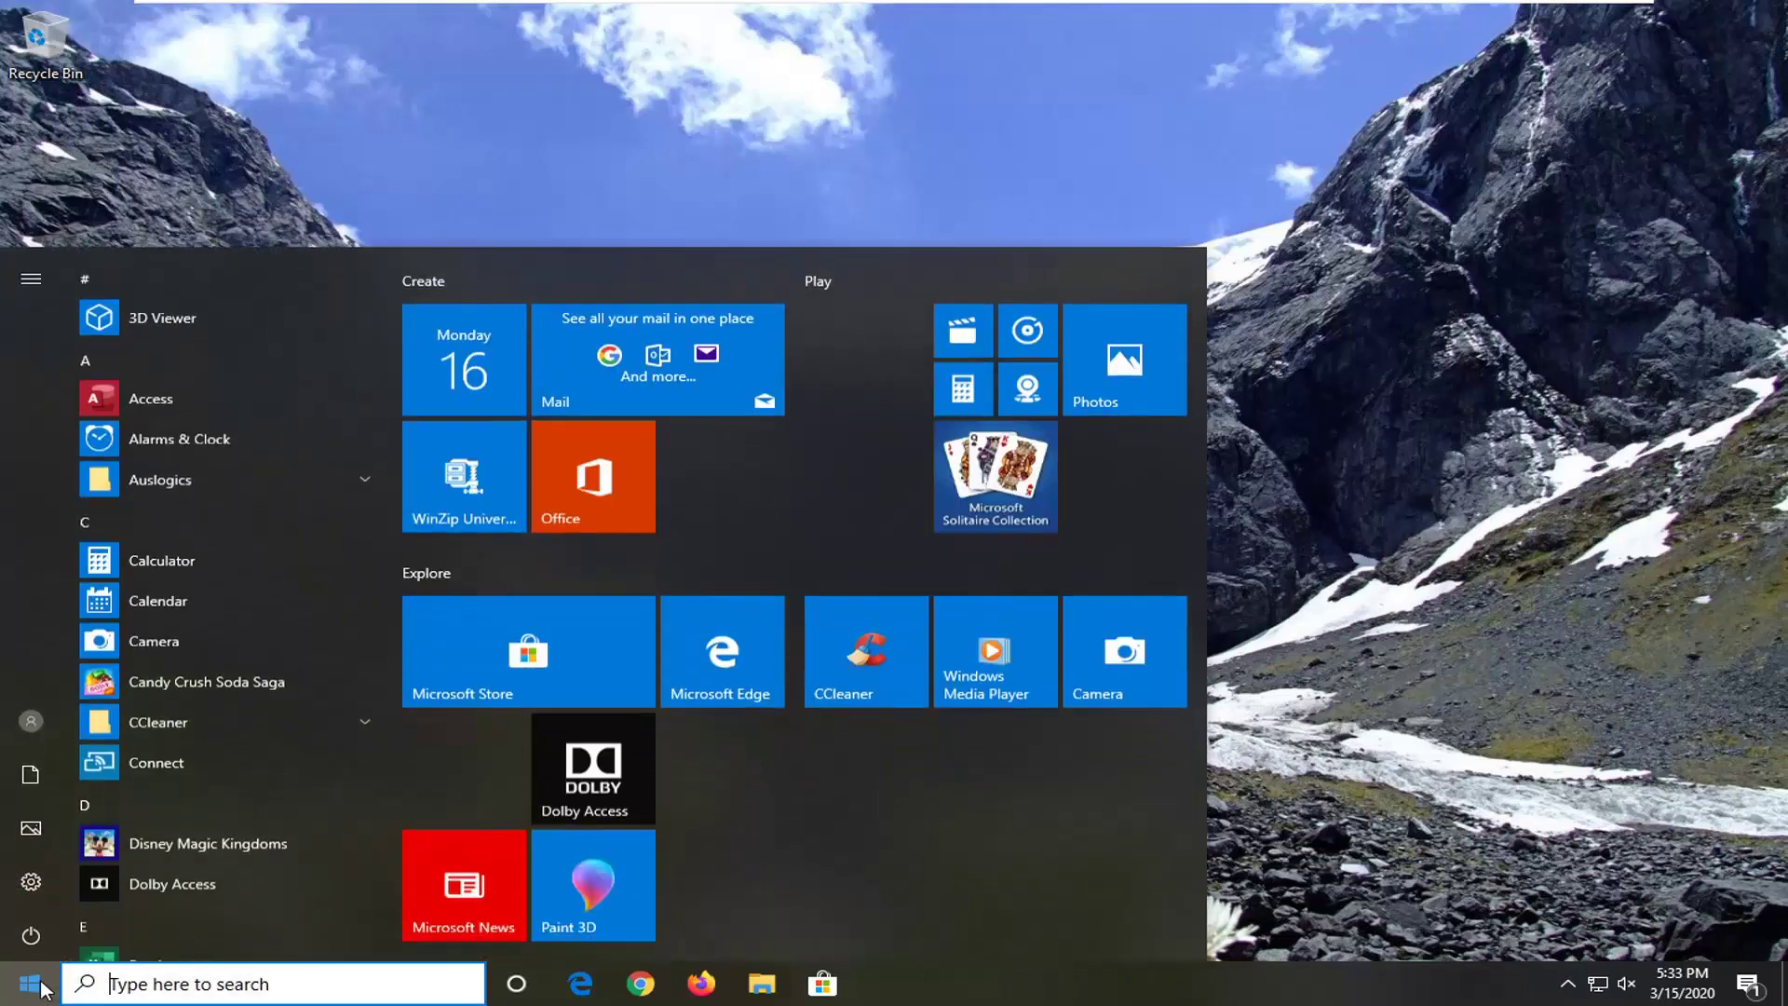
pyautogui.write('regedit')
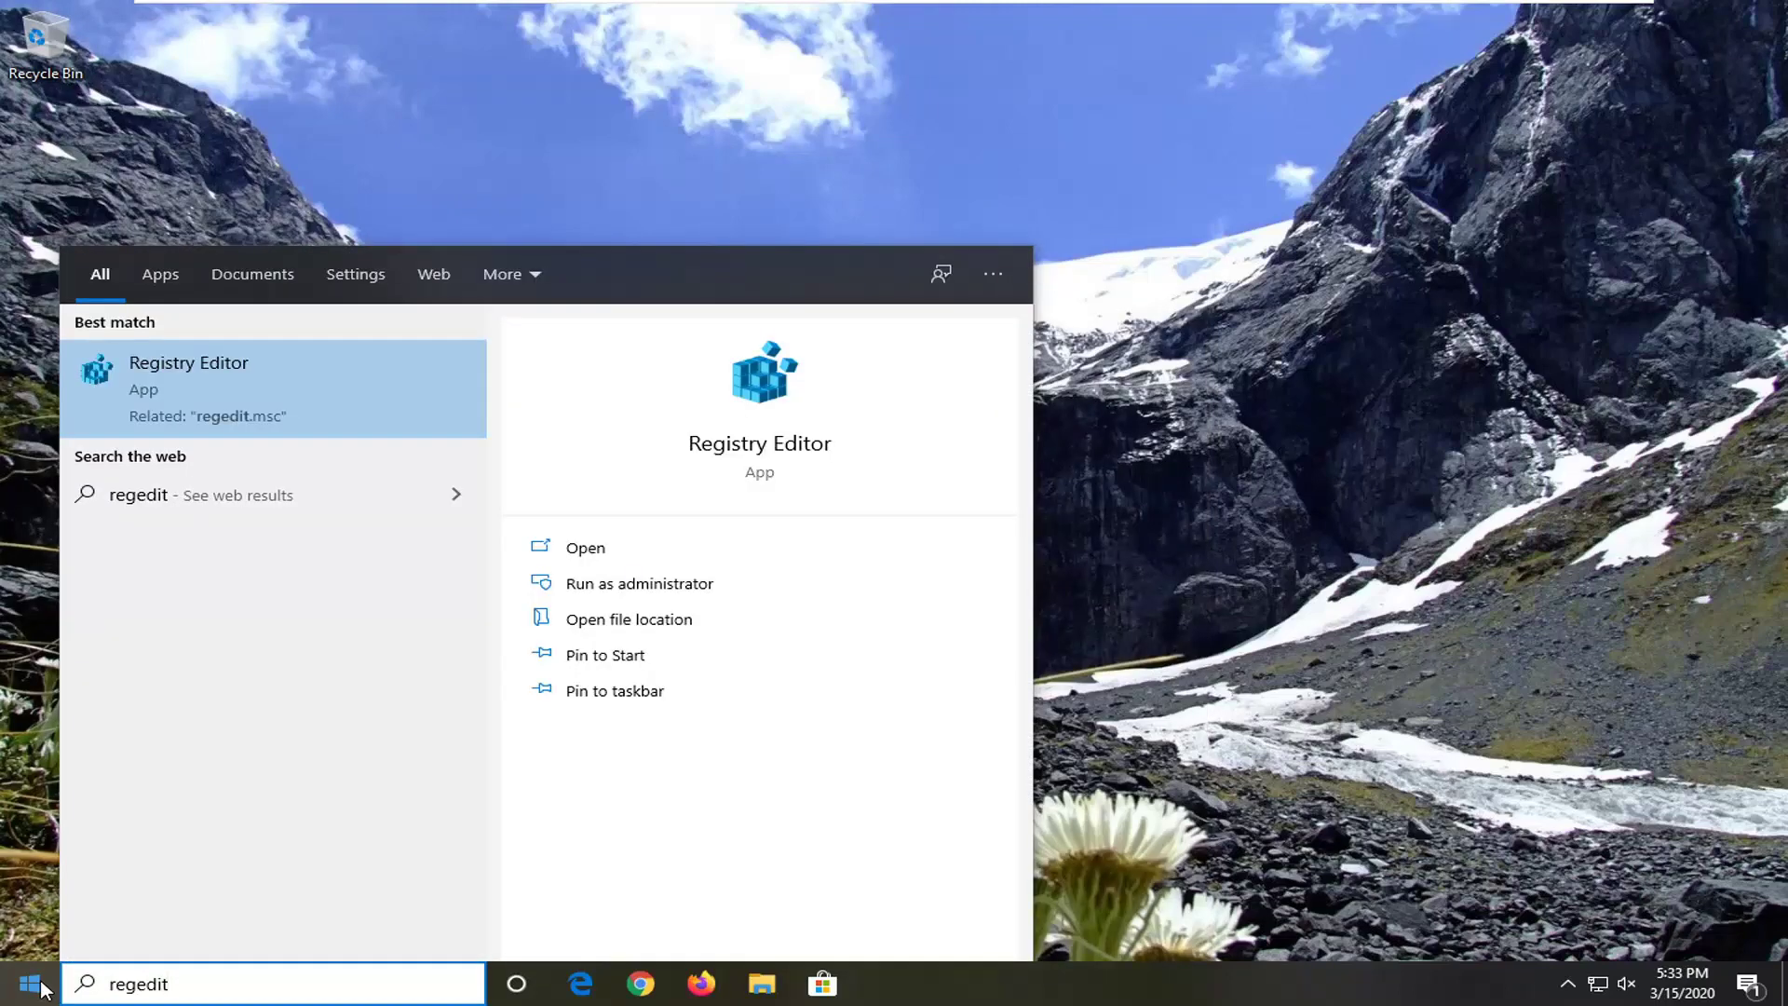
pyautogui.rightClick(179, 401)
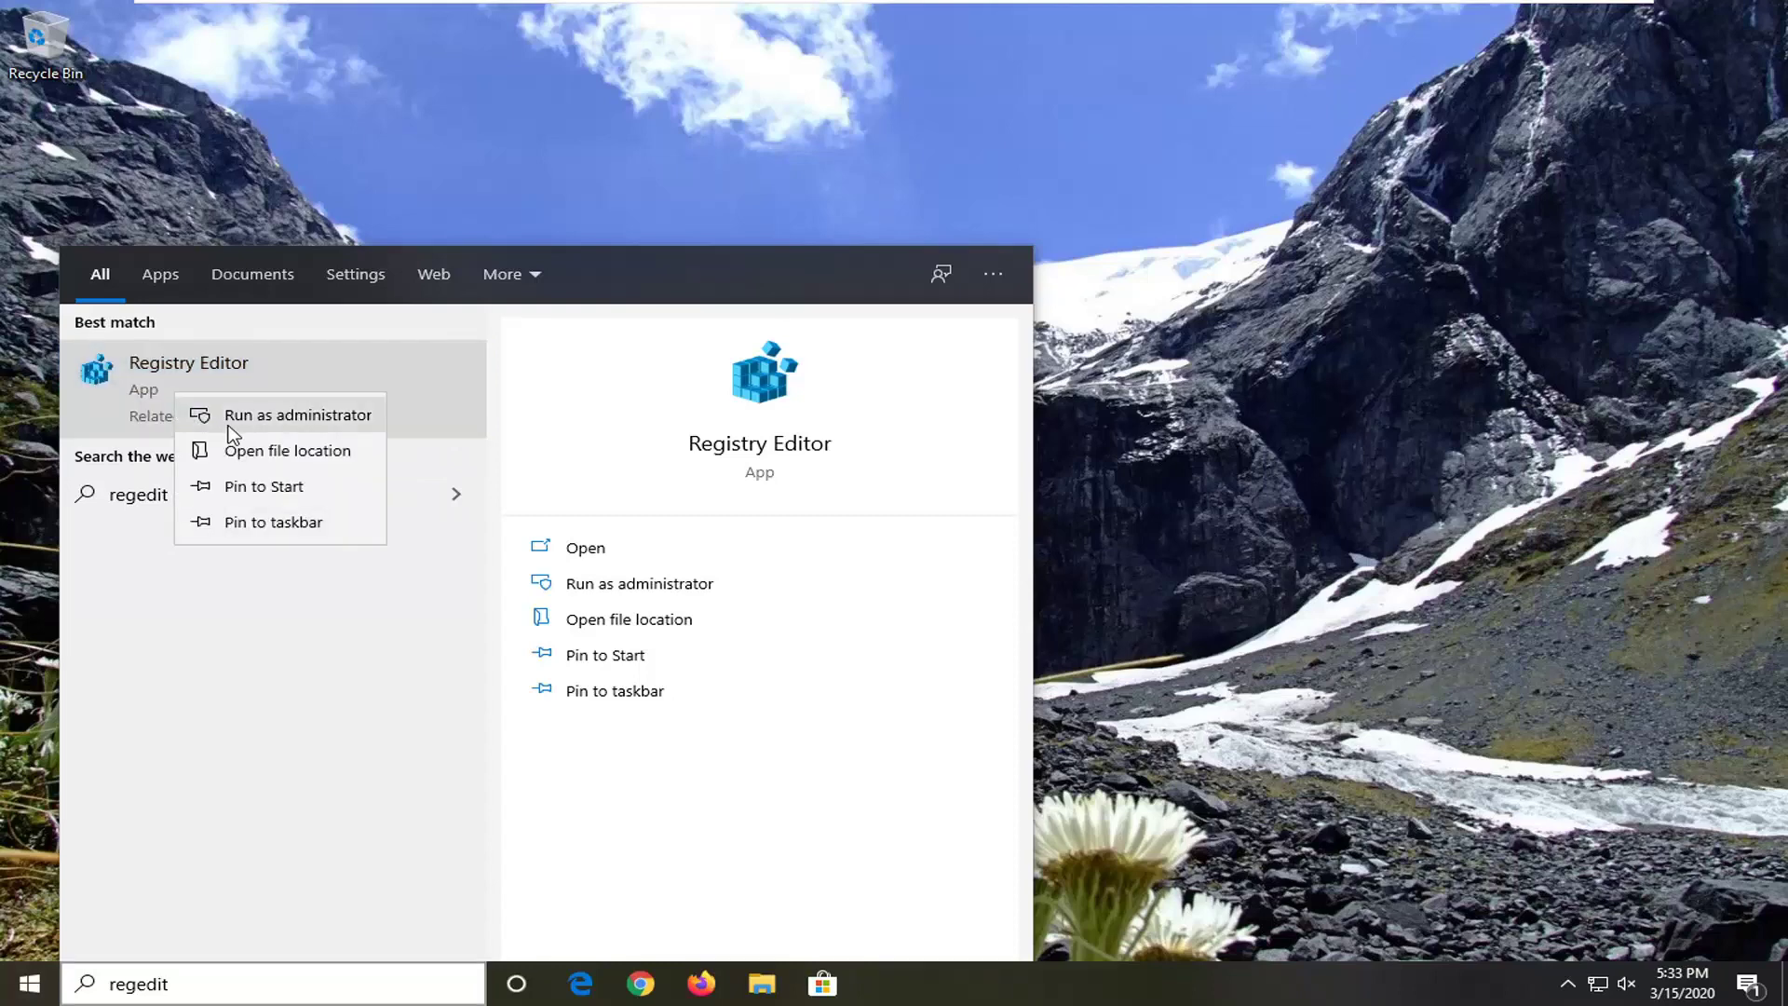
pyautogui.click(232, 419)
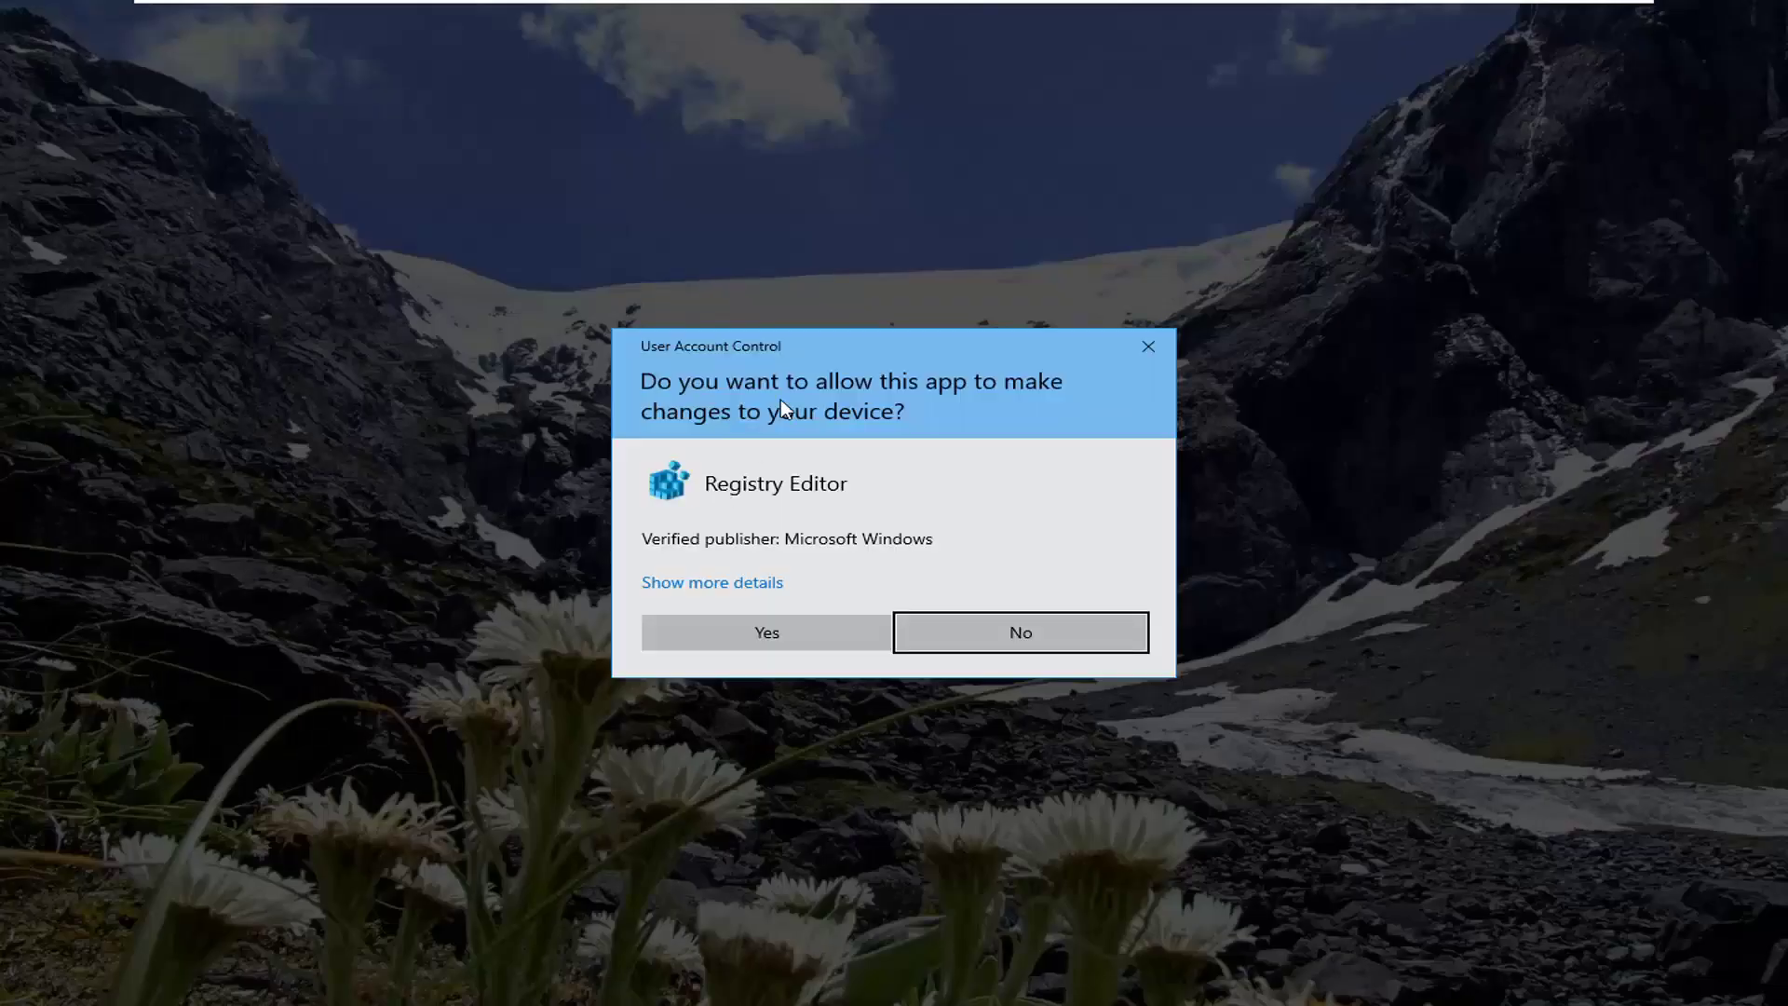
pyautogui.click(738, 633)
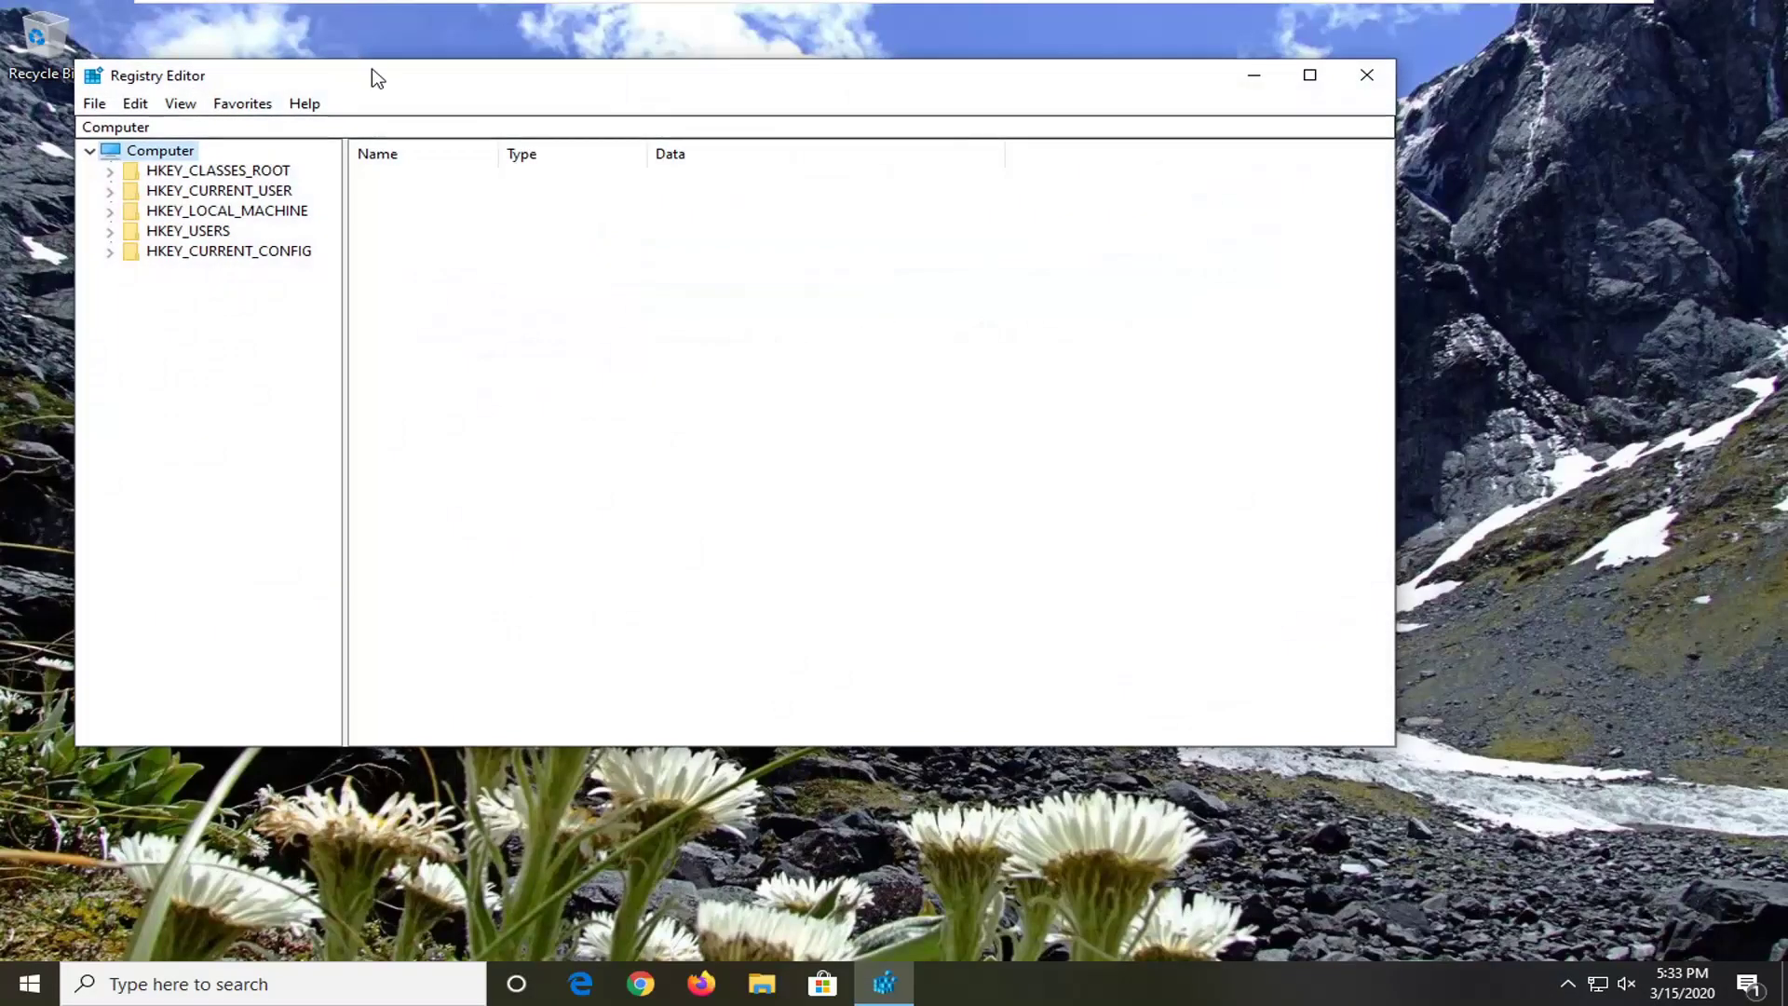
pyautogui.moveTo(371, 78); pyautogui.dragTo(544, 150)
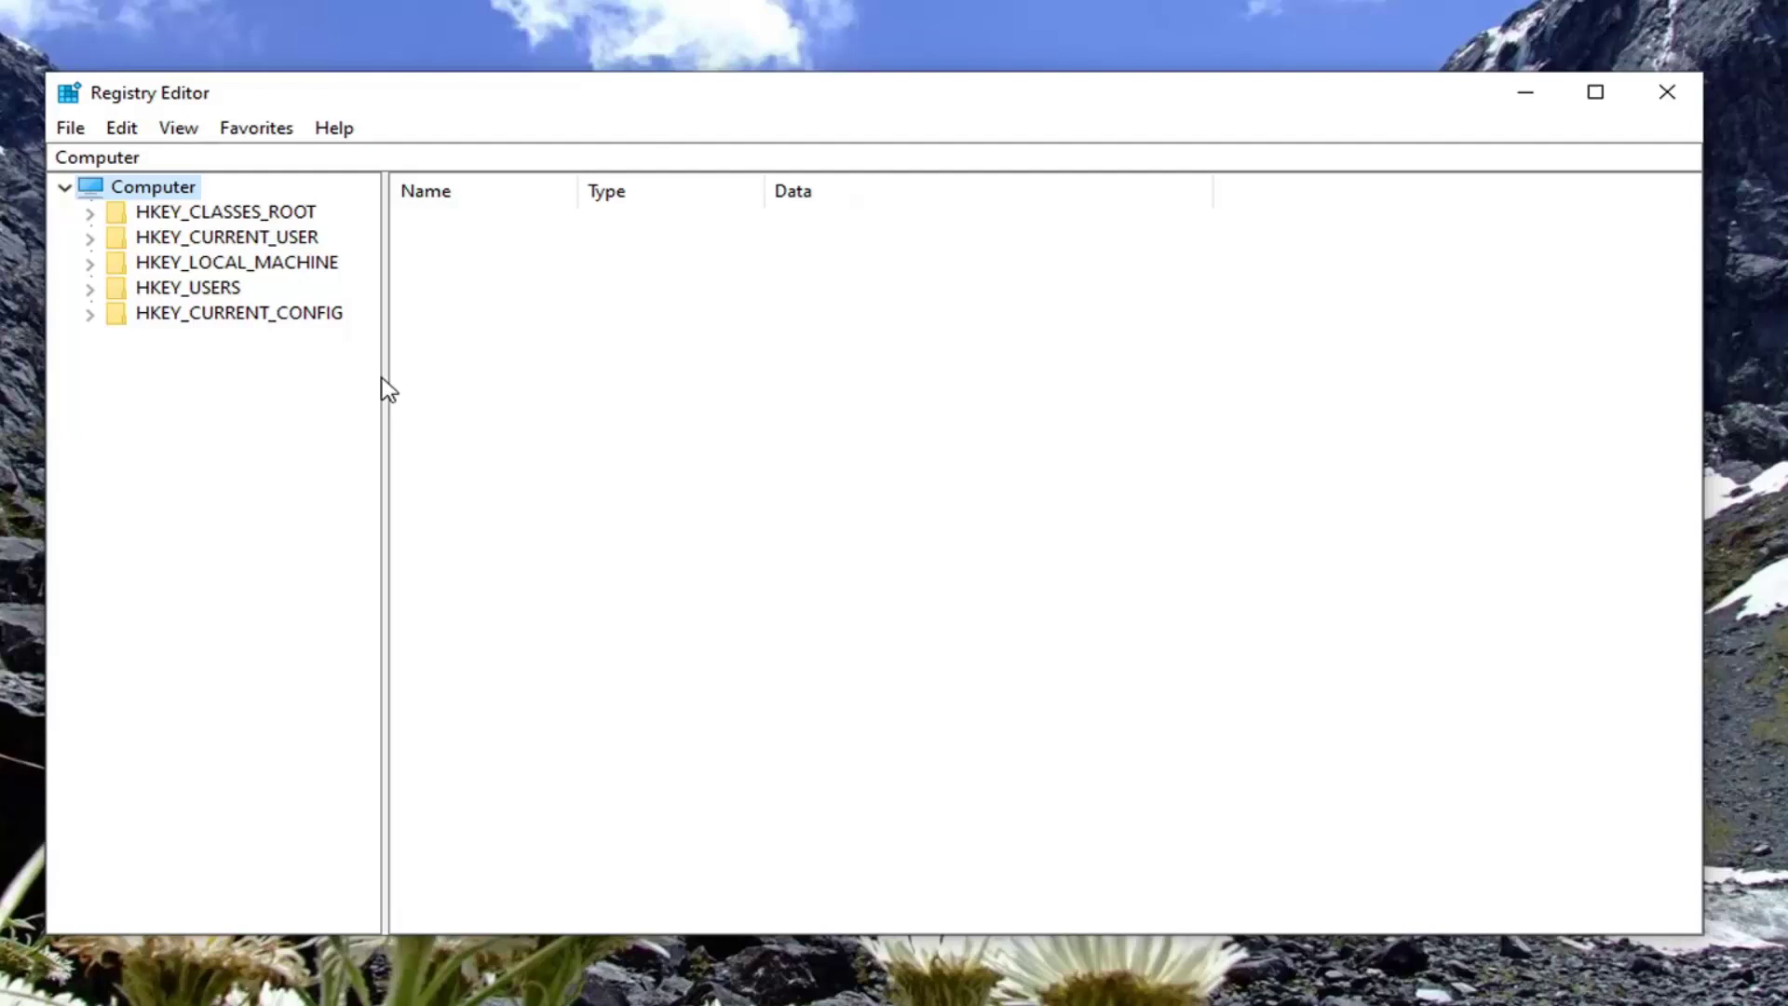
pyautogui.click(68, 137)
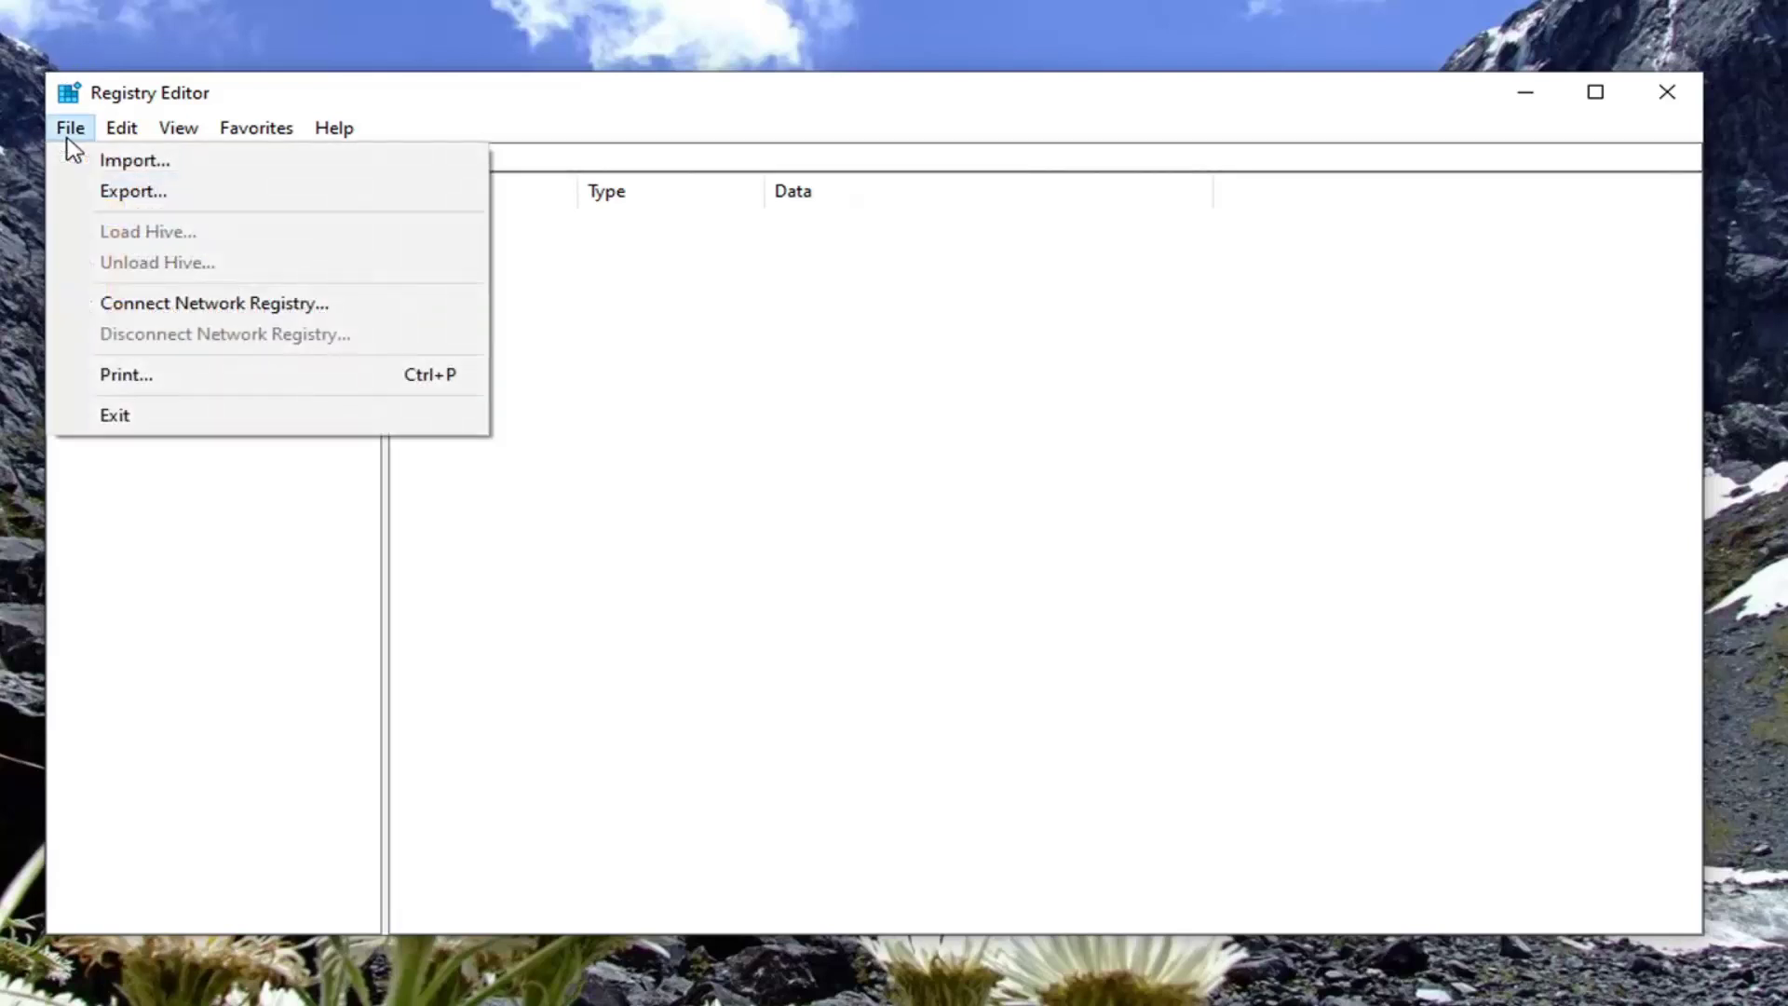
pyautogui.click(114, 193)
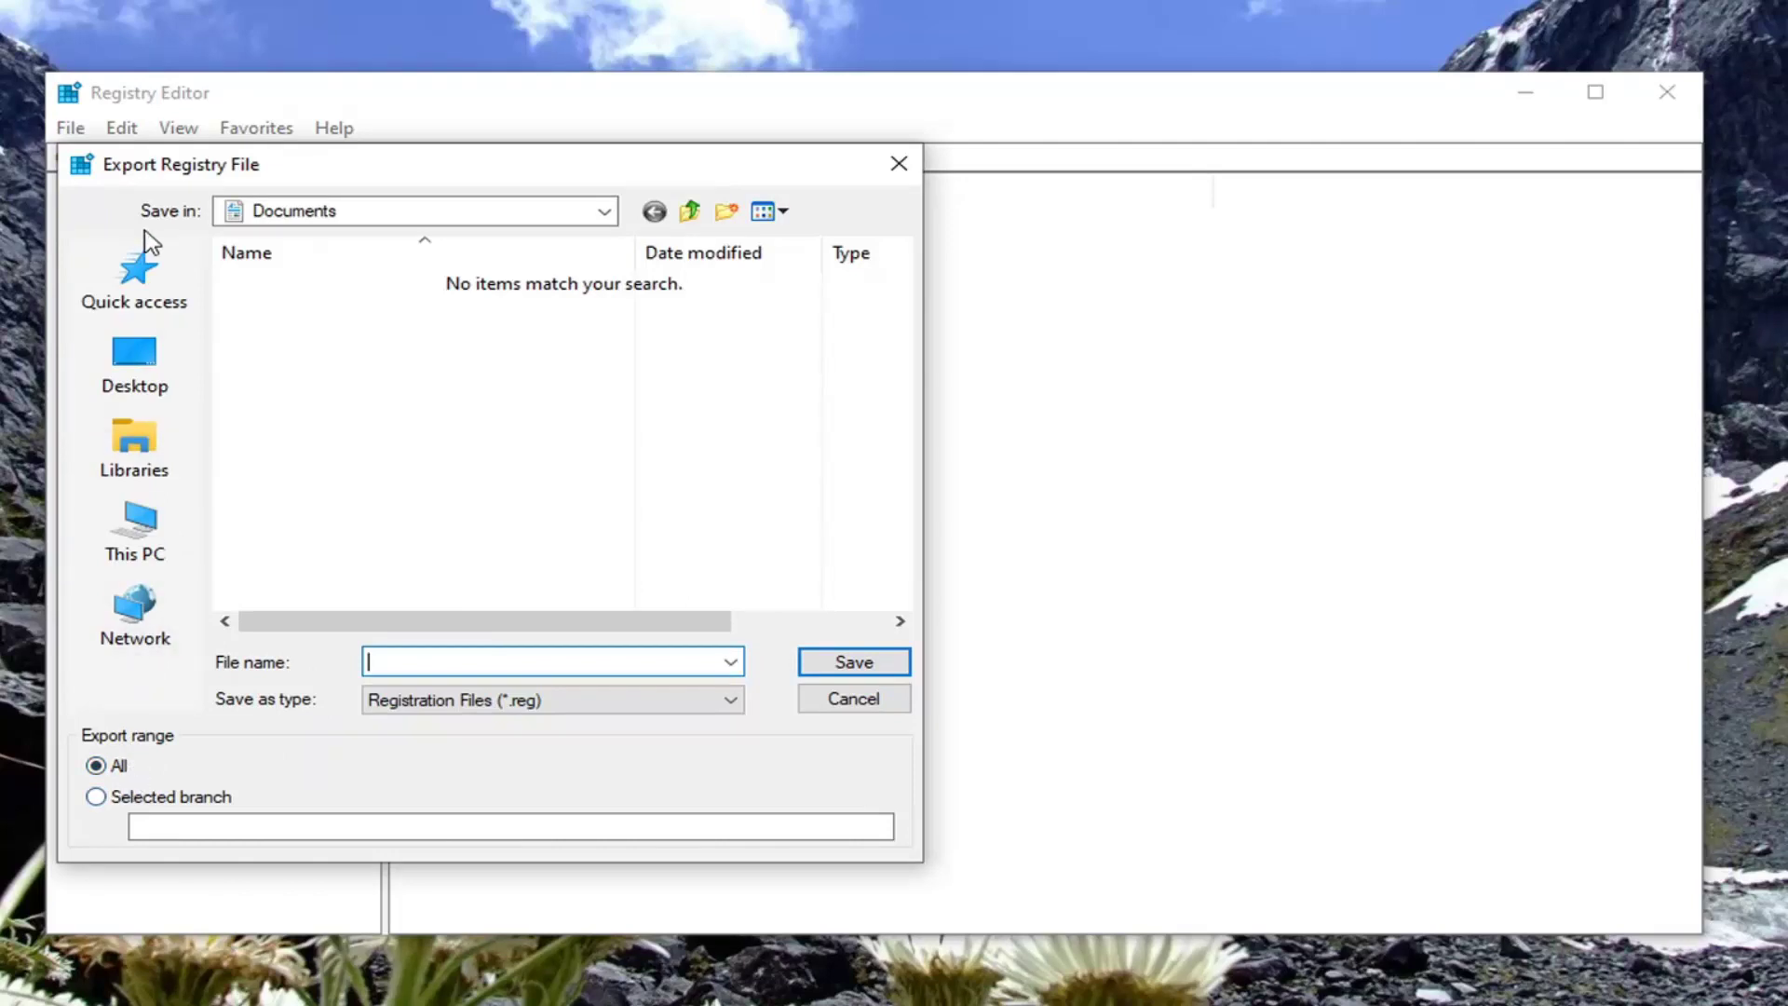
pyautogui.click(833, 700)
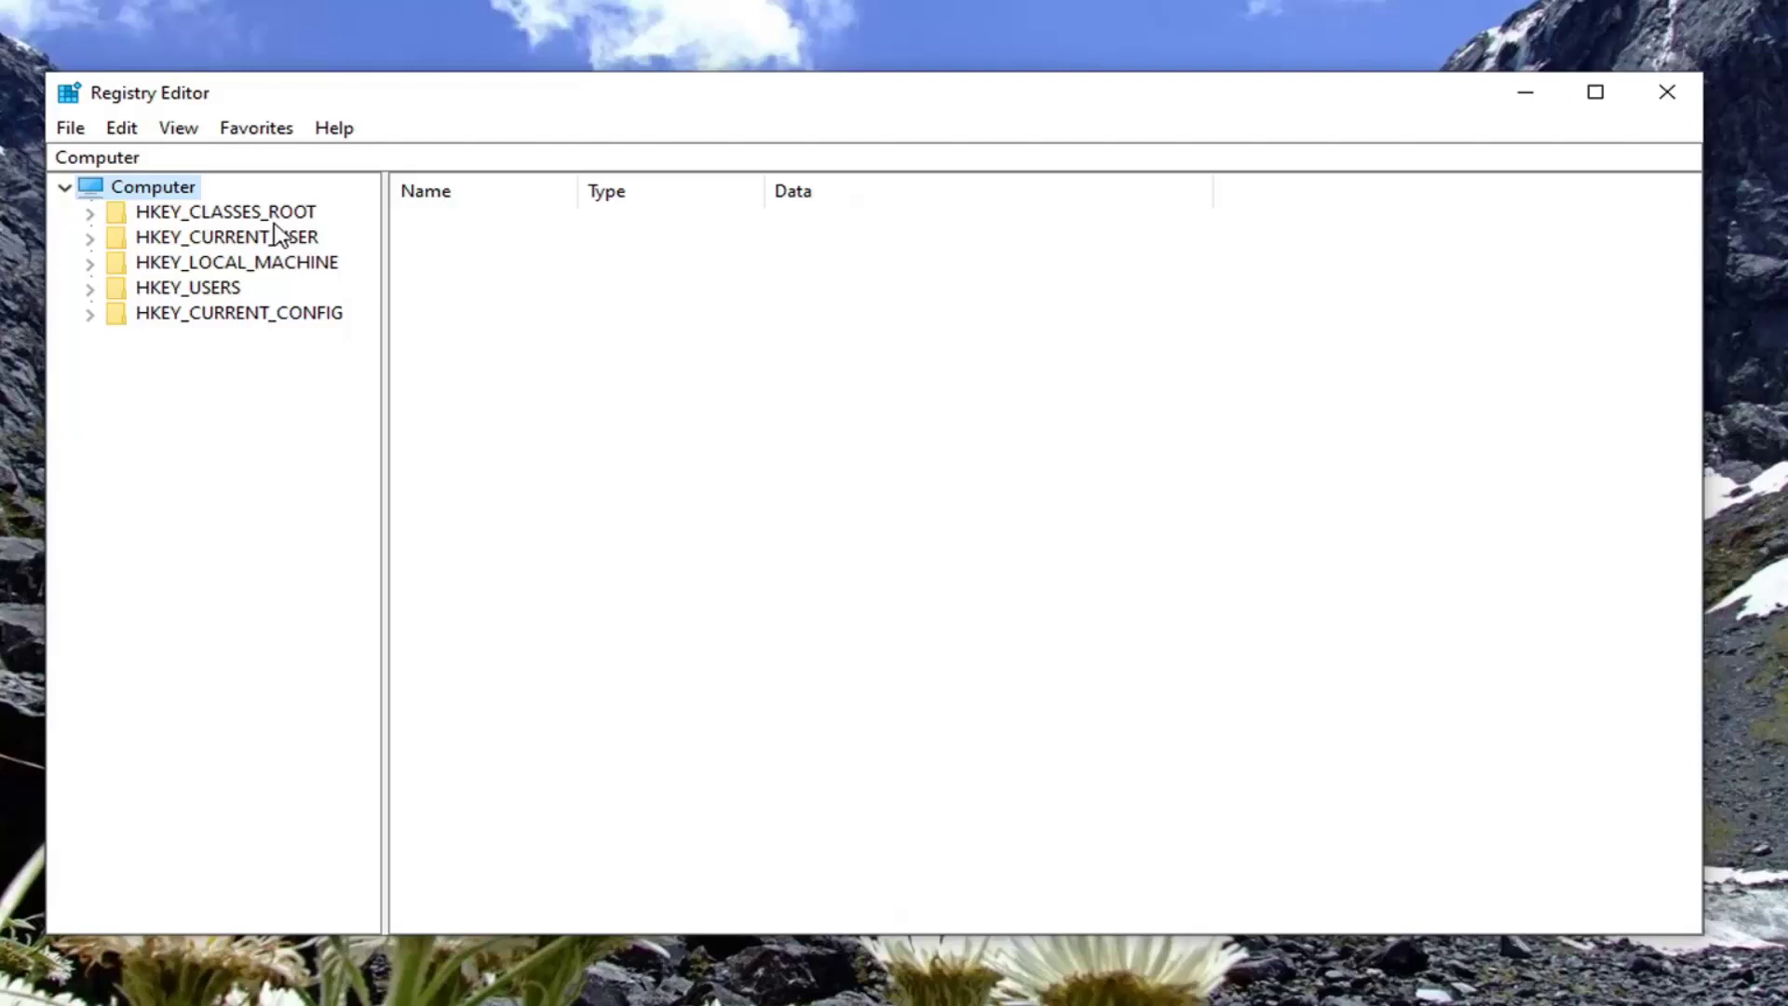
pyautogui.click(69, 128)
pyautogui.click(131, 160)
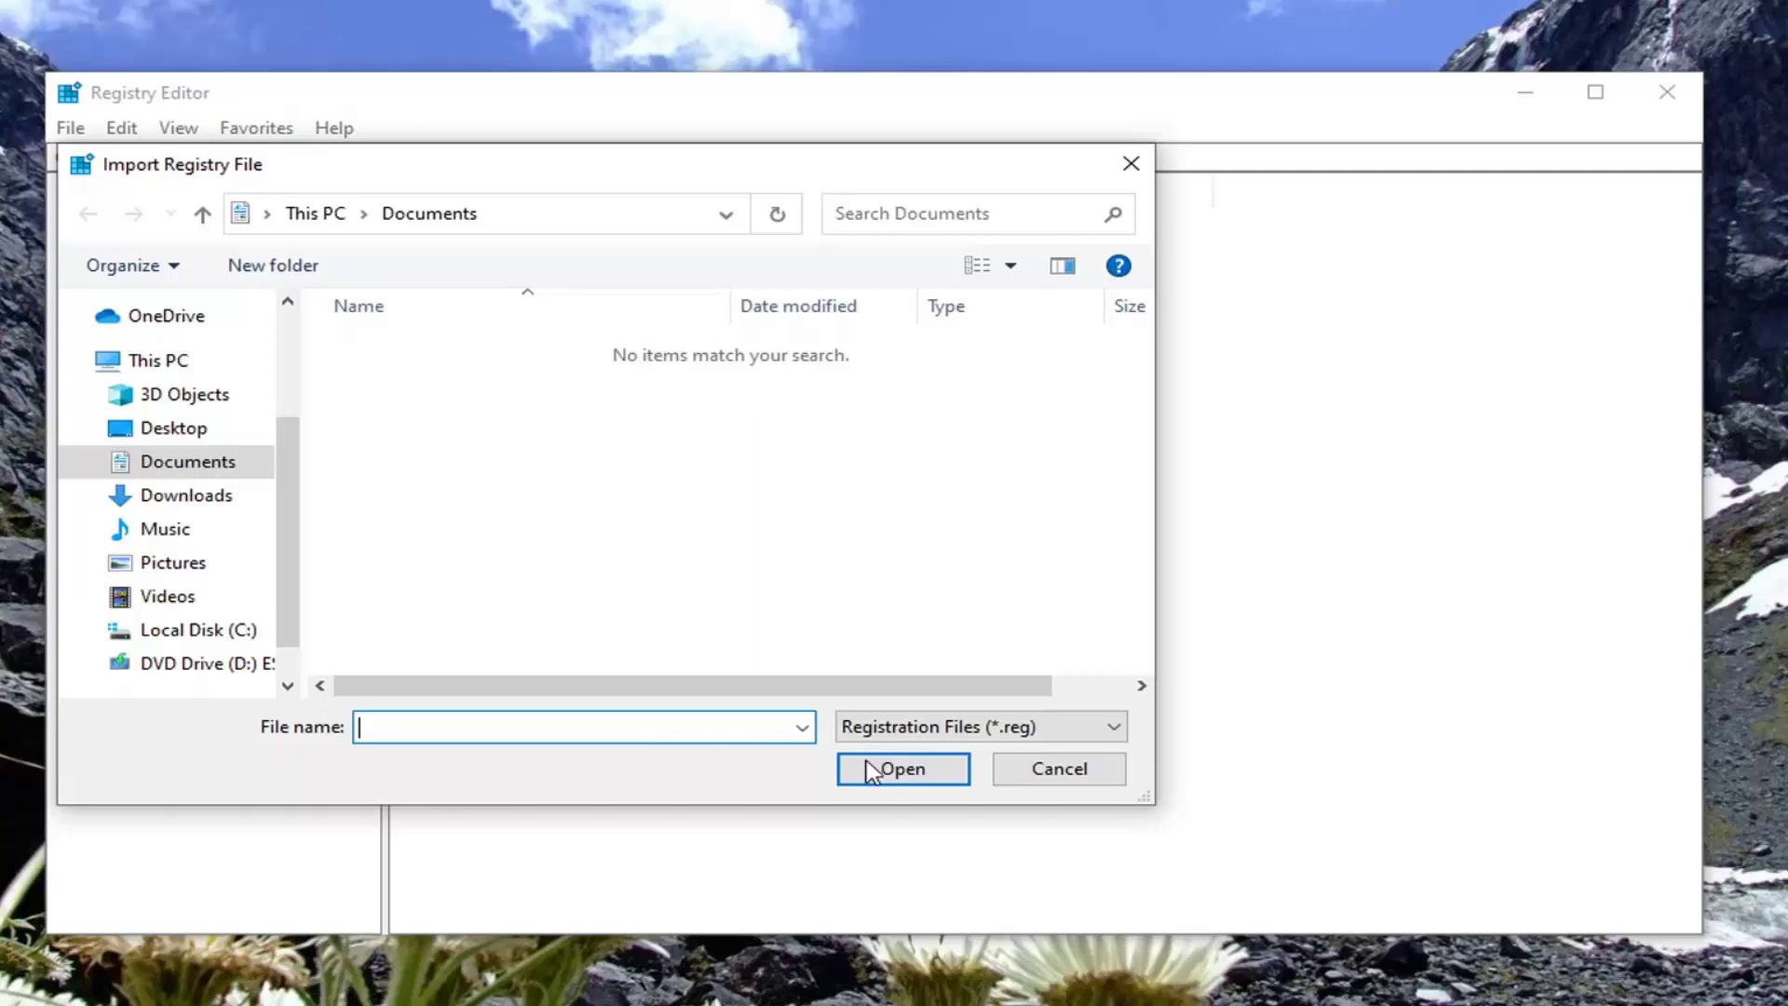
pyautogui.click(1058, 780)
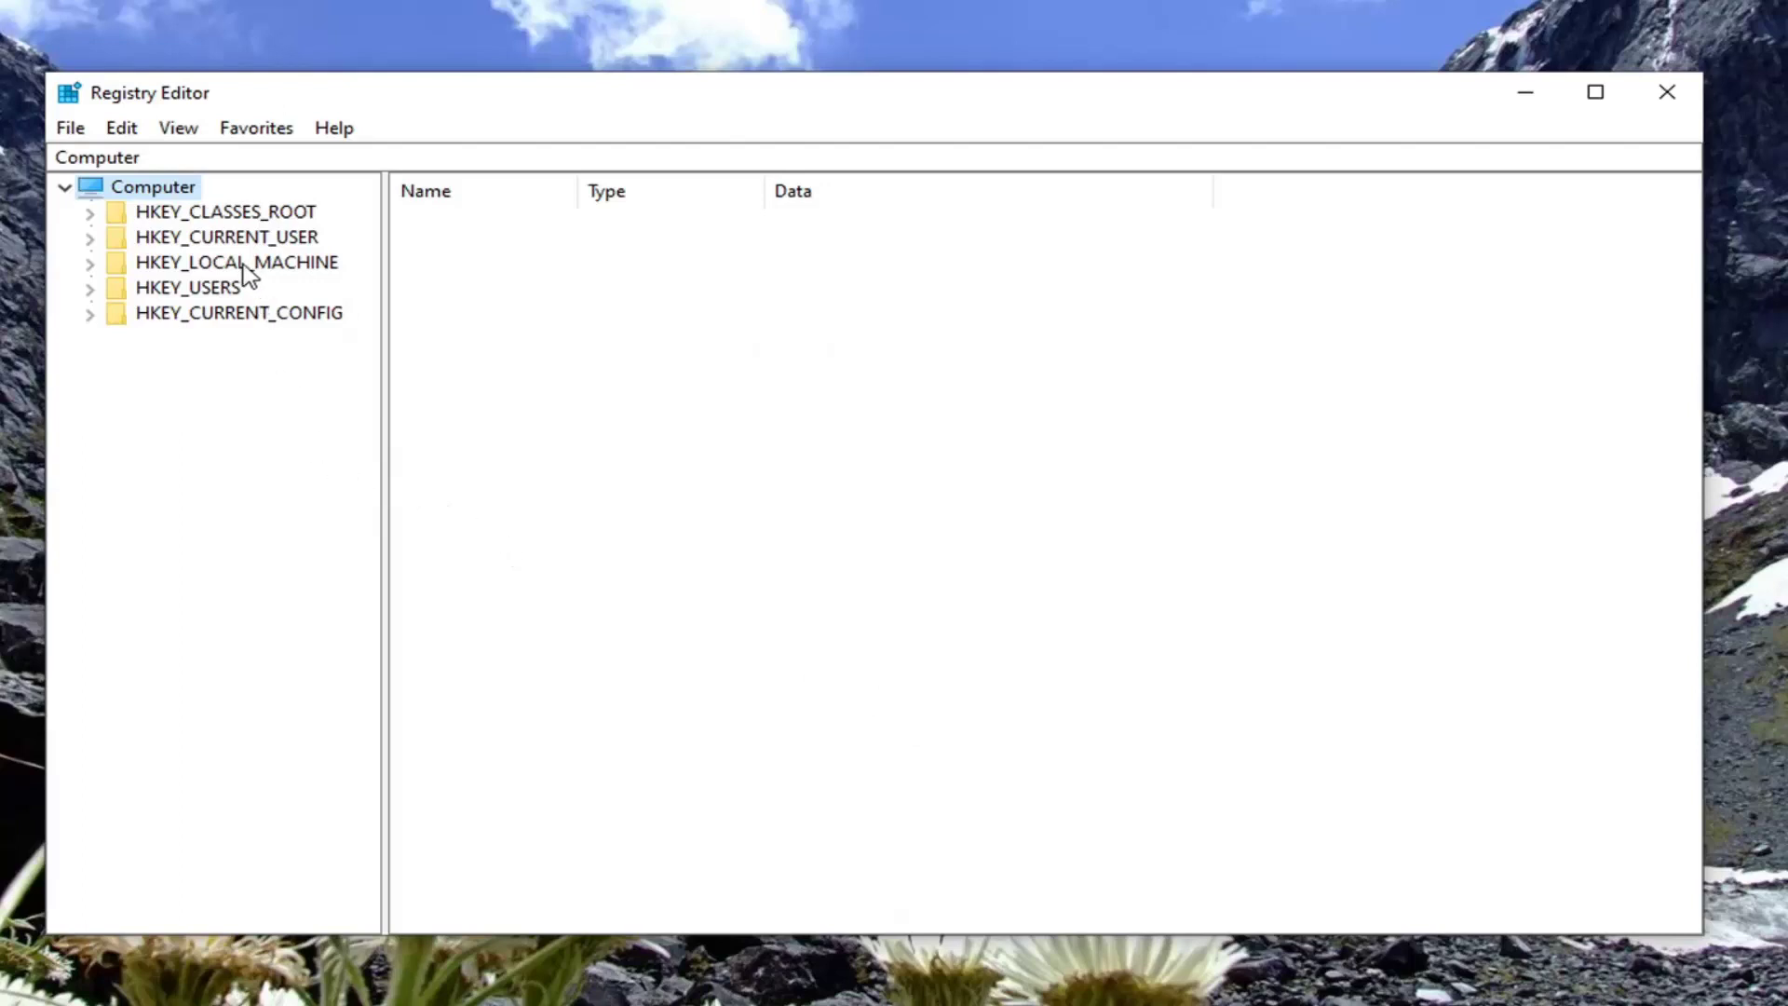
# Expand HKEY_LOCAL_MACHINE, SOFTWARE and Microsoft, widening the key tree pane
pyautogui.click(207, 264)
pyautogui.doubleClick(207, 268)
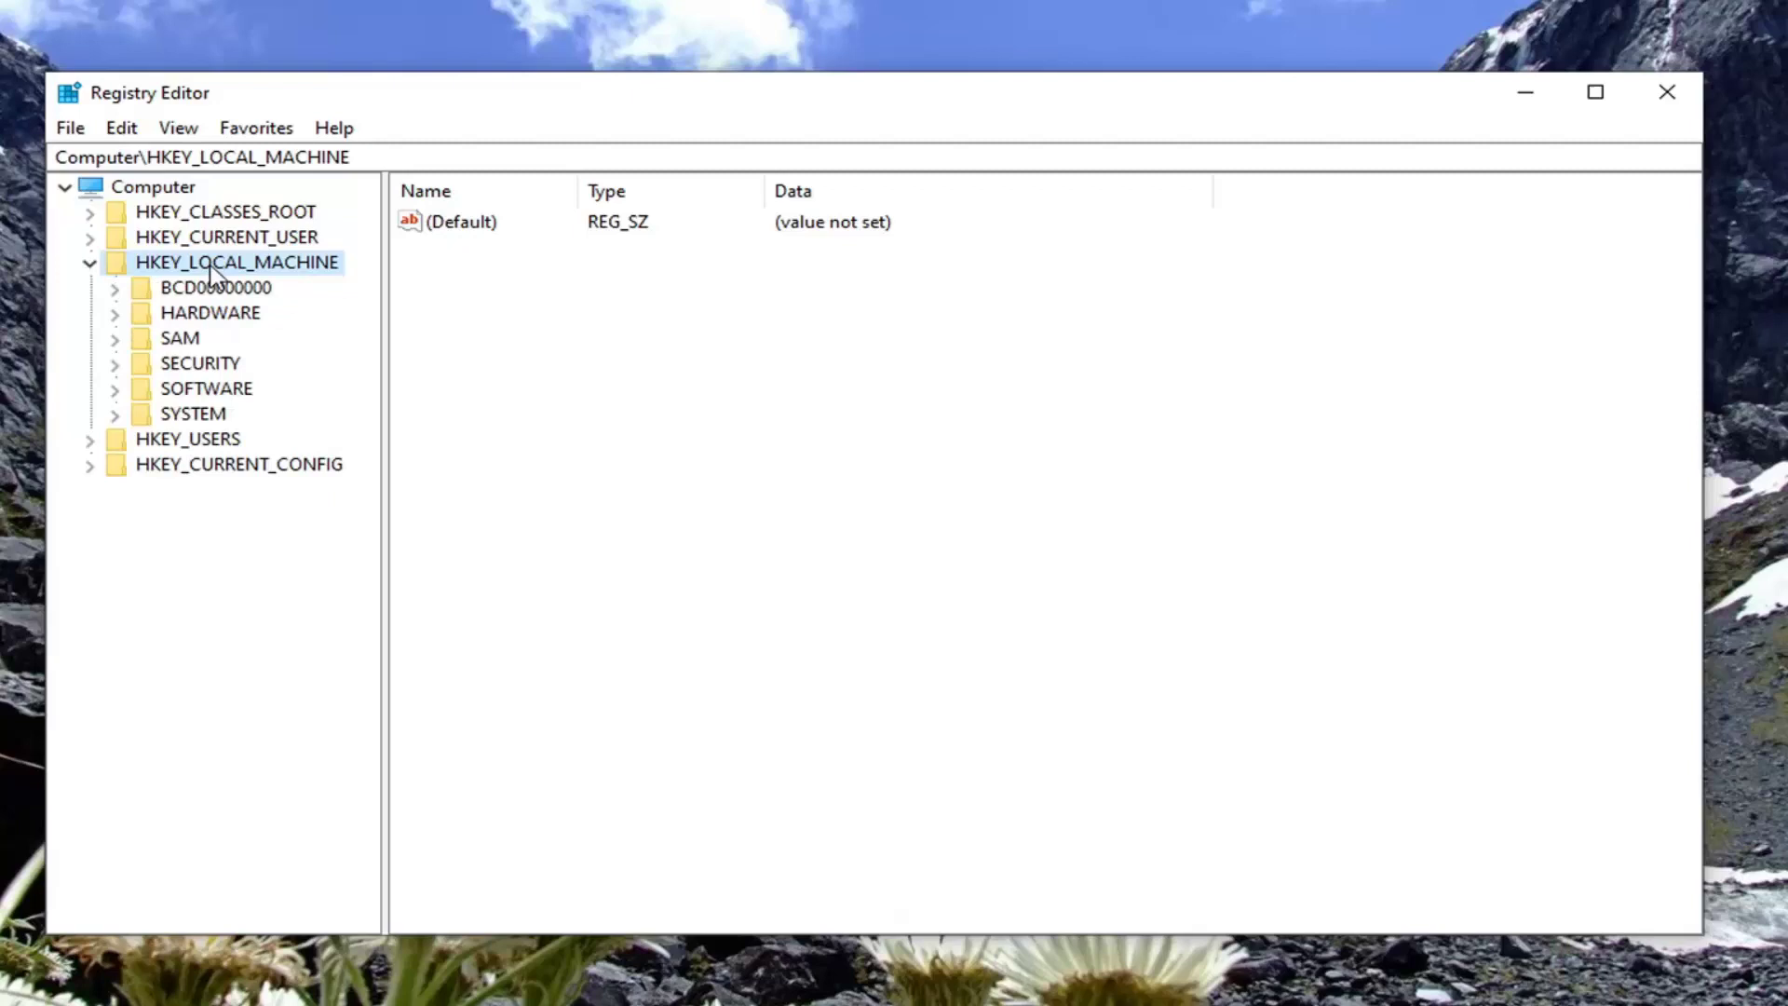
pyautogui.moveTo(383, 275); pyautogui.dragTo(416, 275)
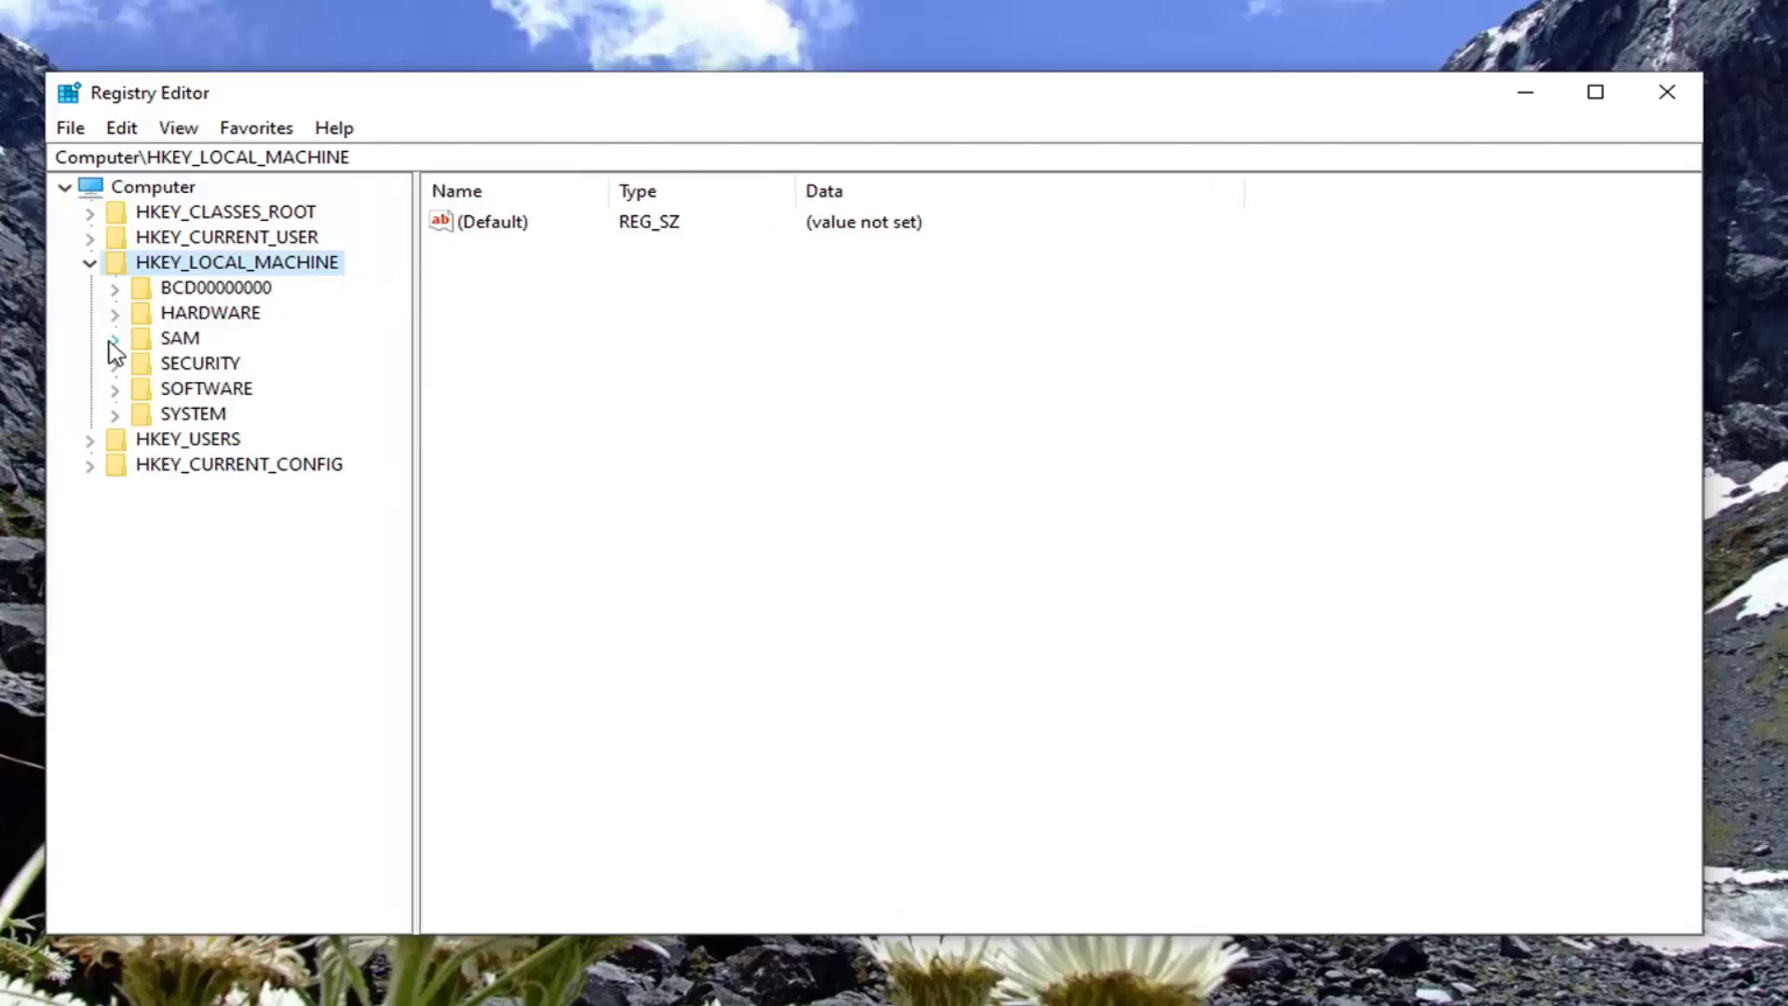
pyautogui.doubleClick(206, 393)
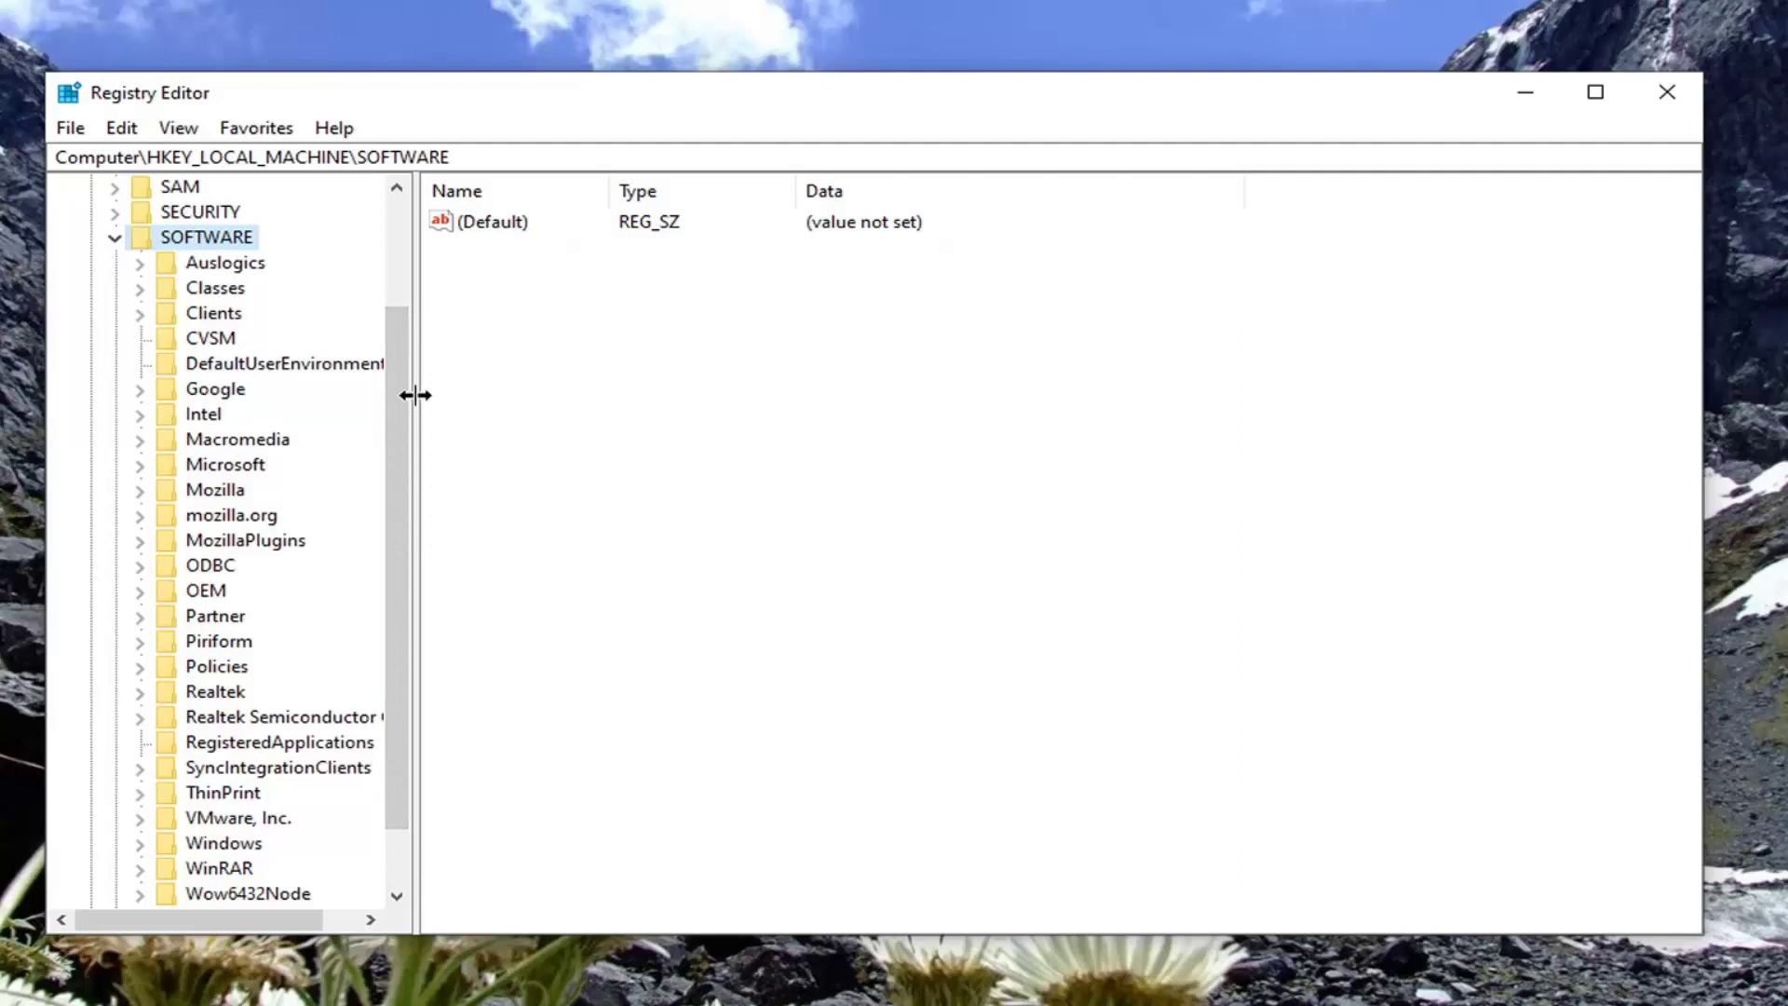
pyautogui.moveTo(413, 393); pyautogui.dragTo(525, 417)
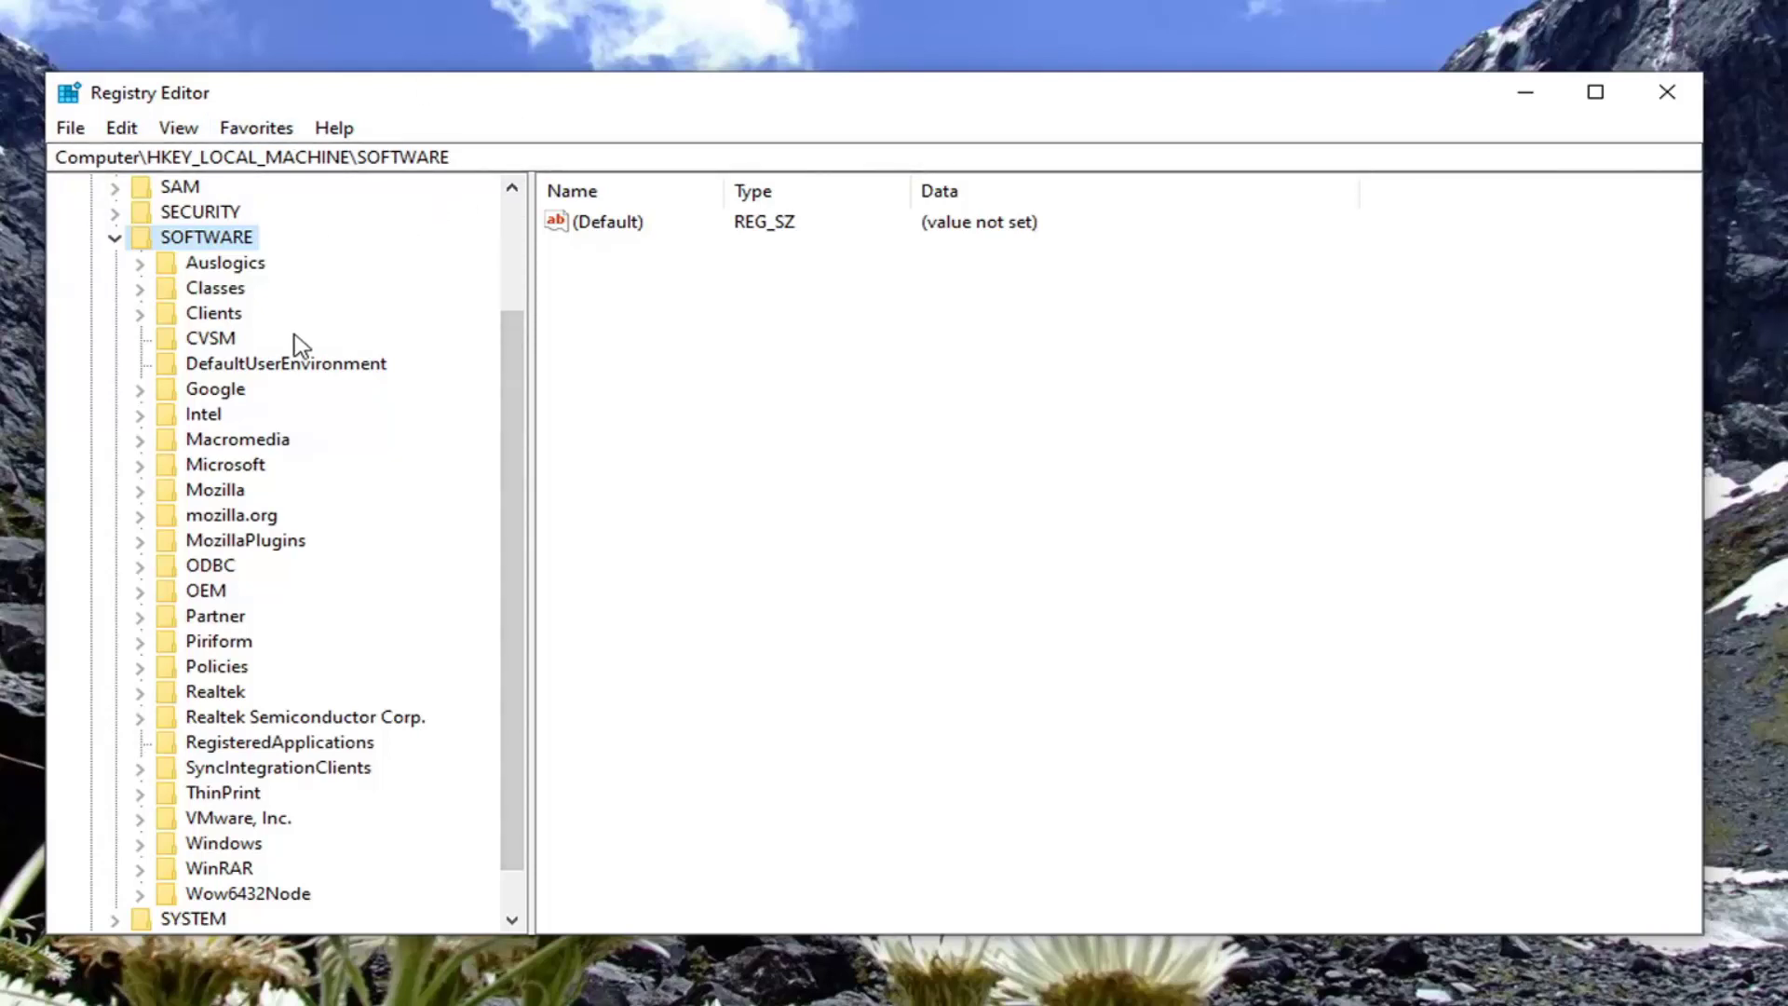
pyautogui.scroll(-1, 260, 490)
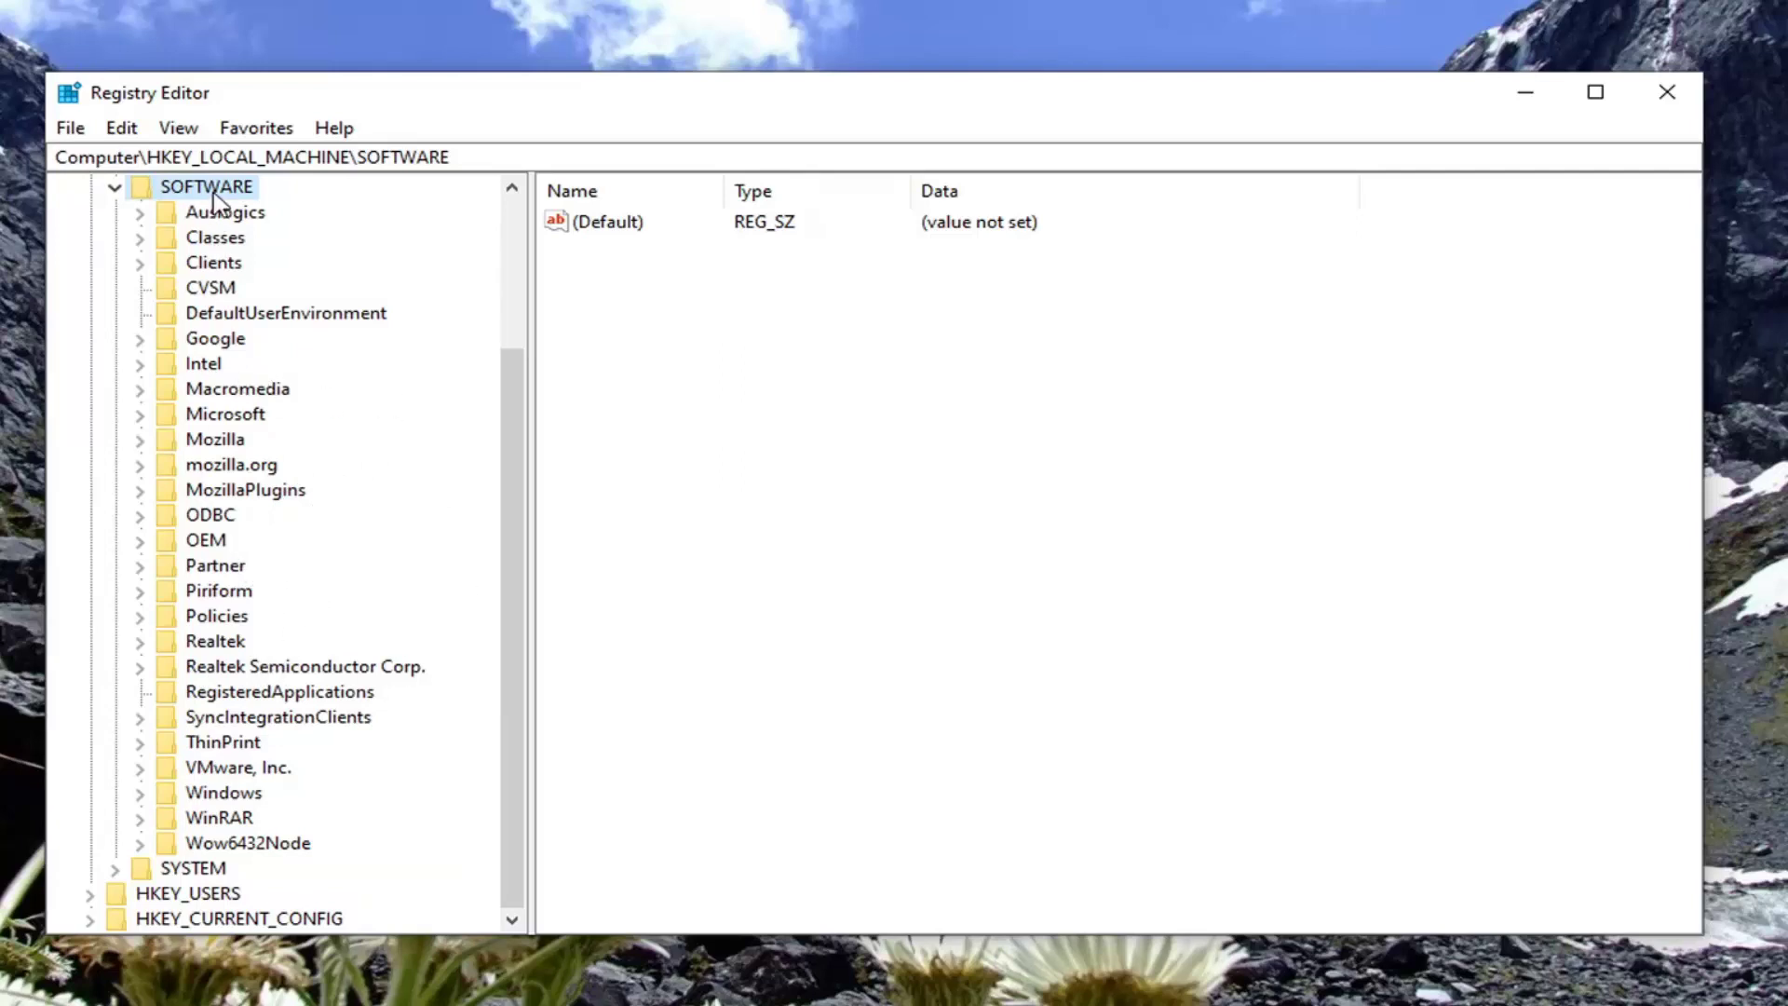
pyautogui.doubleClick(227, 419)
# Expand Windows NT and open CurrentVersion to list its values
pyautogui.scroll(-4, 233, 438)
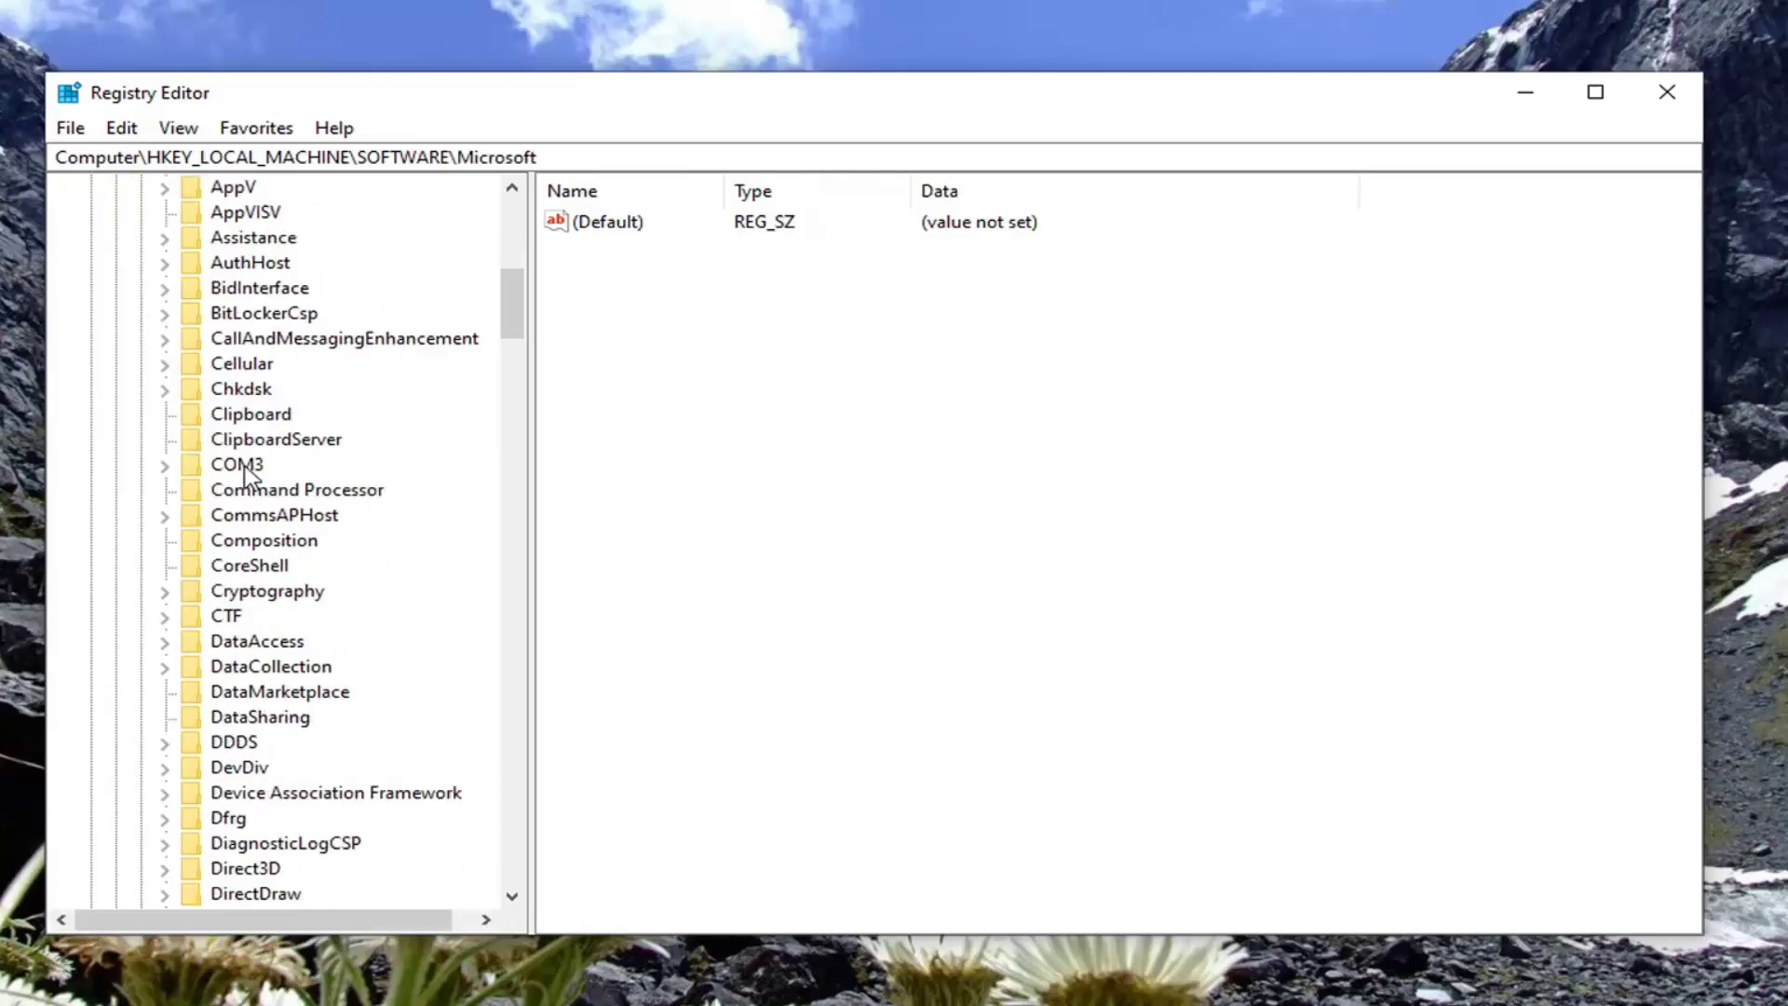
pyautogui.scroll(-2, 247, 475)
pyautogui.scroll(-8, 249, 480)
pyautogui.scroll(-9, 255, 512)
pyautogui.scroll(-10, 259, 536)
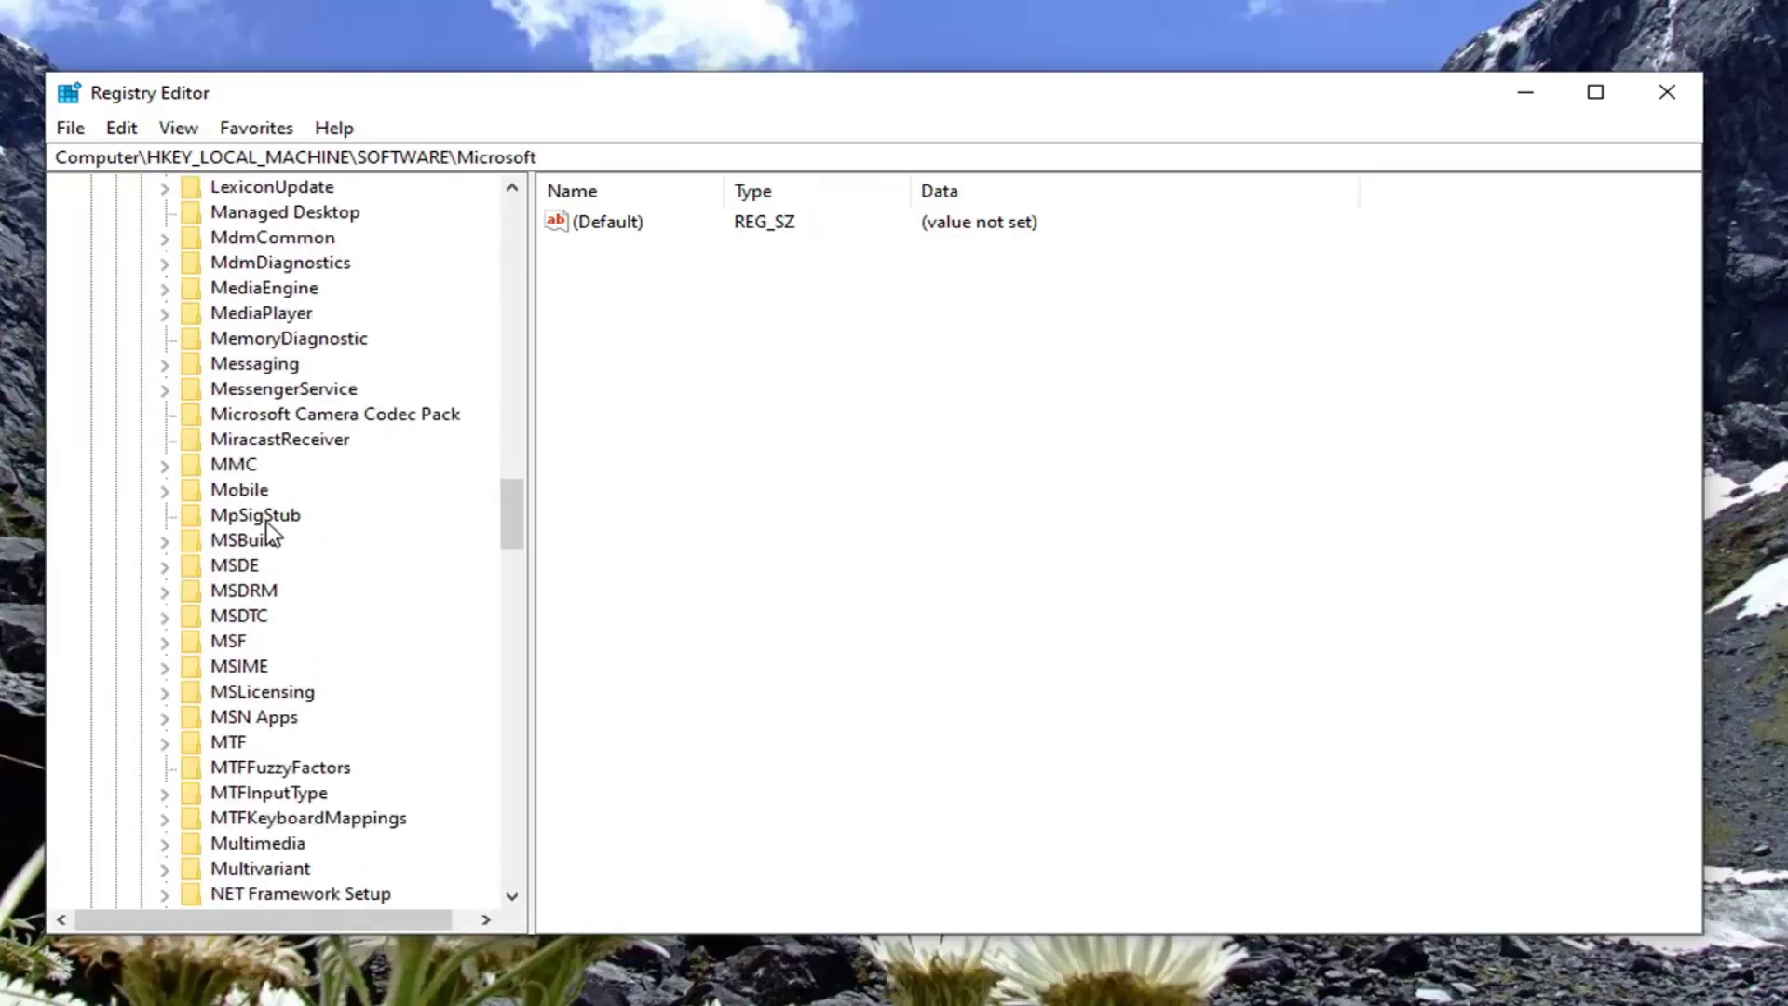
pyautogui.scroll(-7, 268, 530)
pyautogui.scroll(-12, 267, 531)
pyautogui.scroll(-5, 265, 526)
pyautogui.scroll(-5, 263, 528)
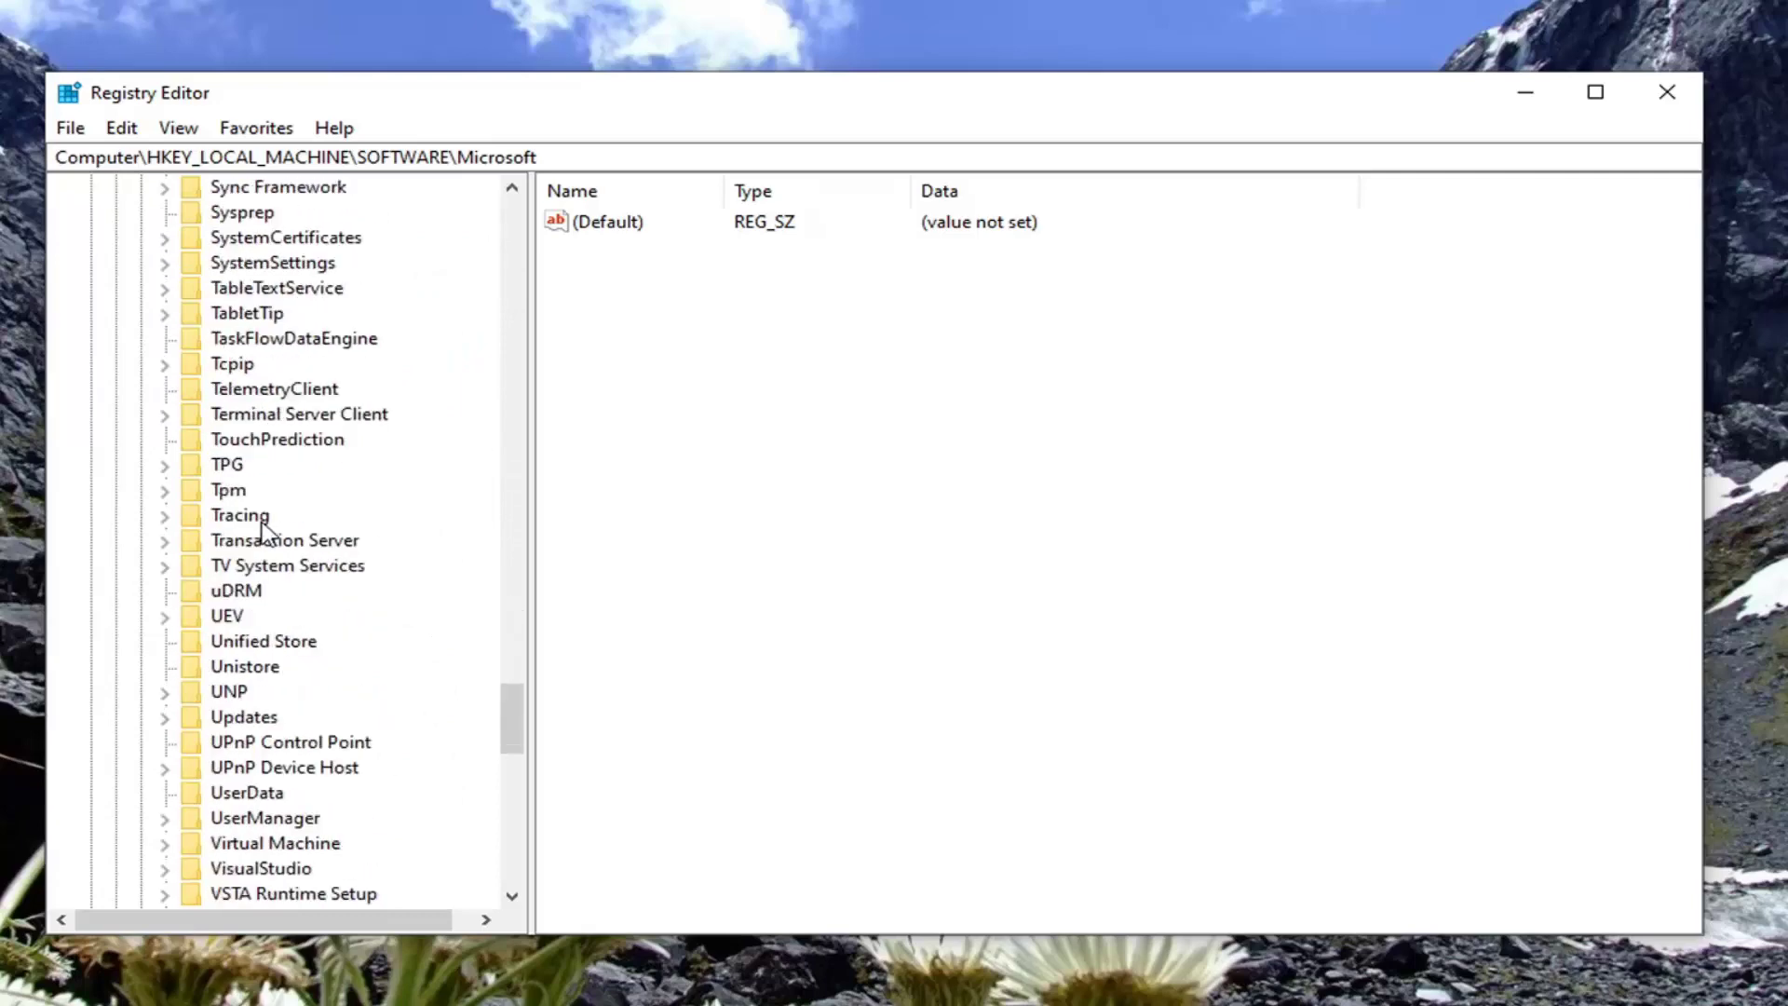
pyautogui.scroll(-4, 268, 533)
pyautogui.scroll(-4, 289, 568)
pyautogui.doubleClick(296, 748)
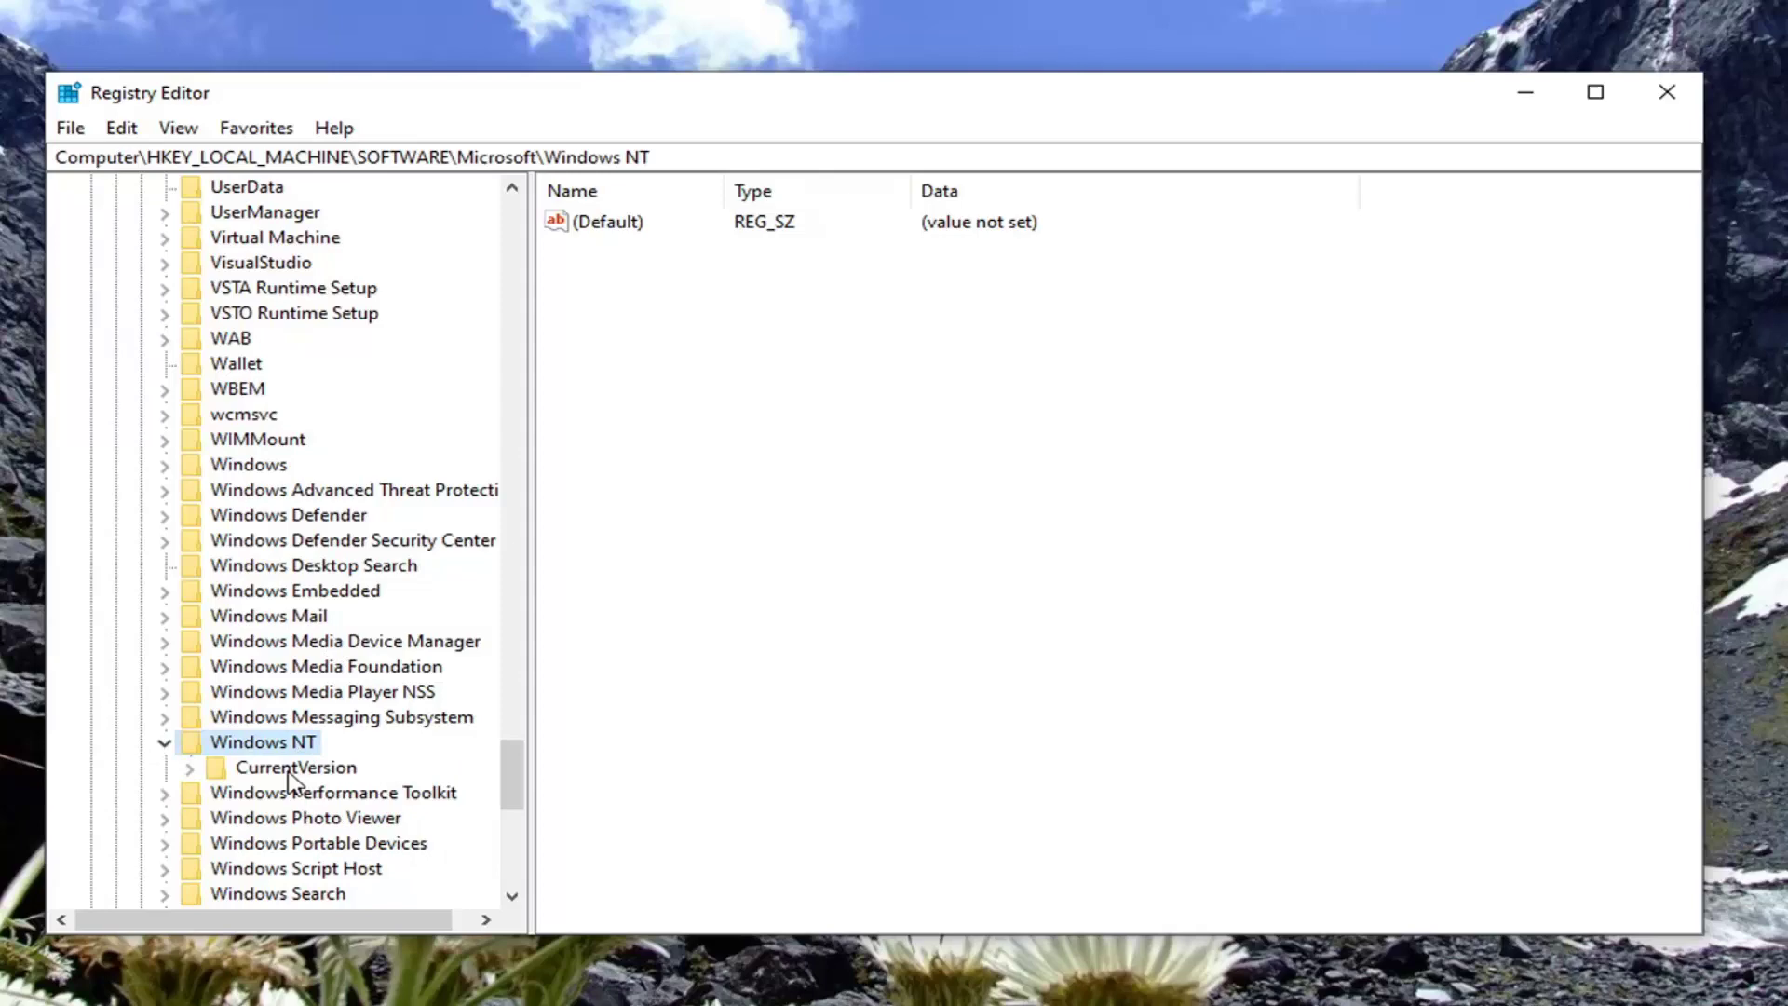
pyautogui.doubleClick(296, 769)
pyautogui.moveTo(531, 548); pyautogui.dragTo(663, 540)
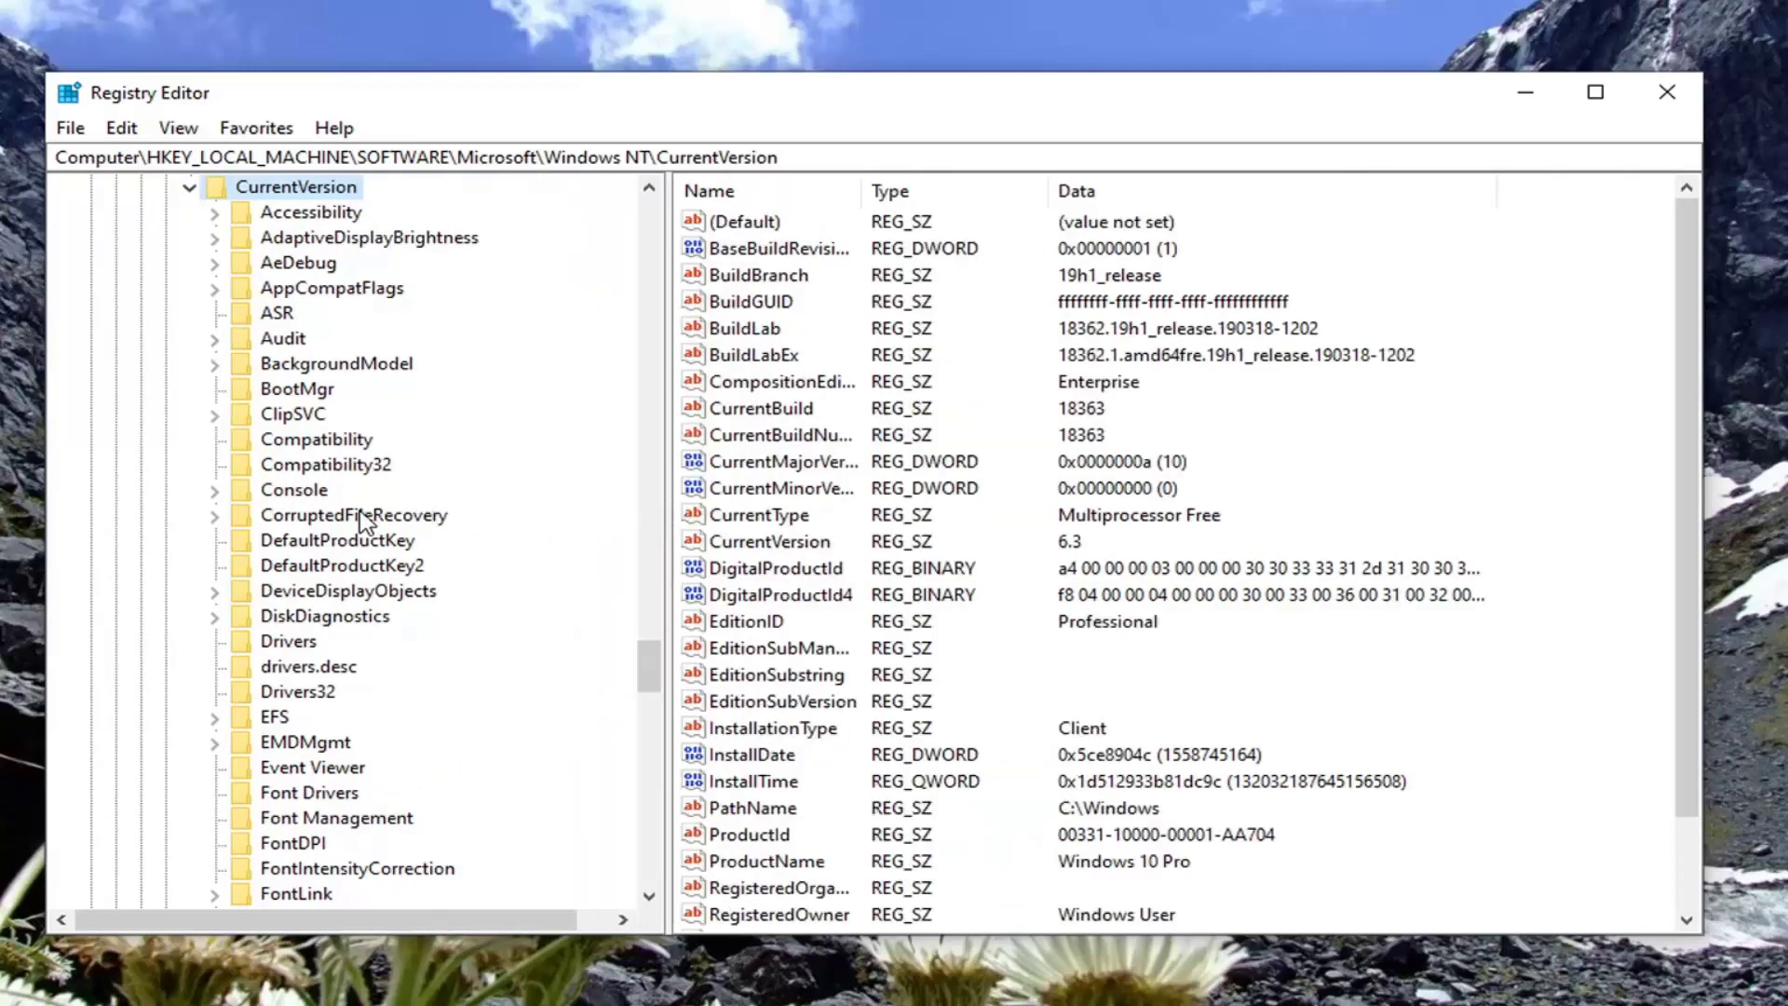
pyautogui.scroll(-6, 380, 512)
pyautogui.scroll(-5, 431, 679)
pyautogui.scroll(-3, 431, 680)
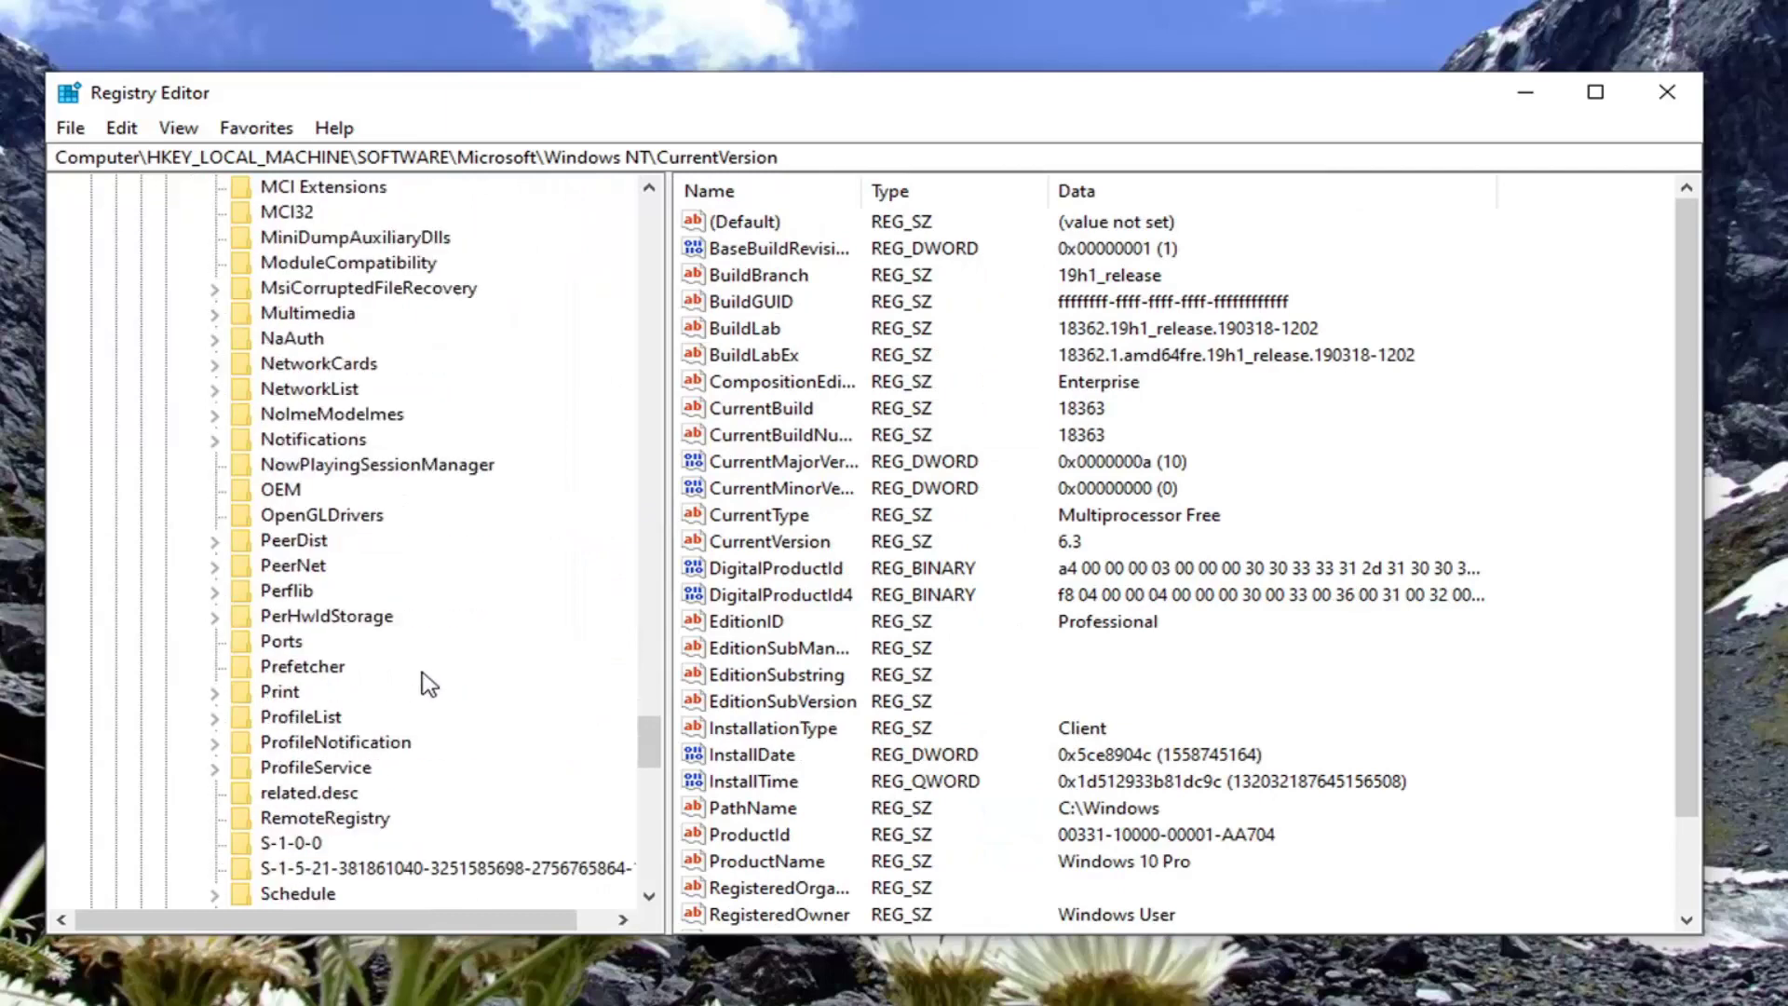
pyautogui.scroll(-3, 424, 684)
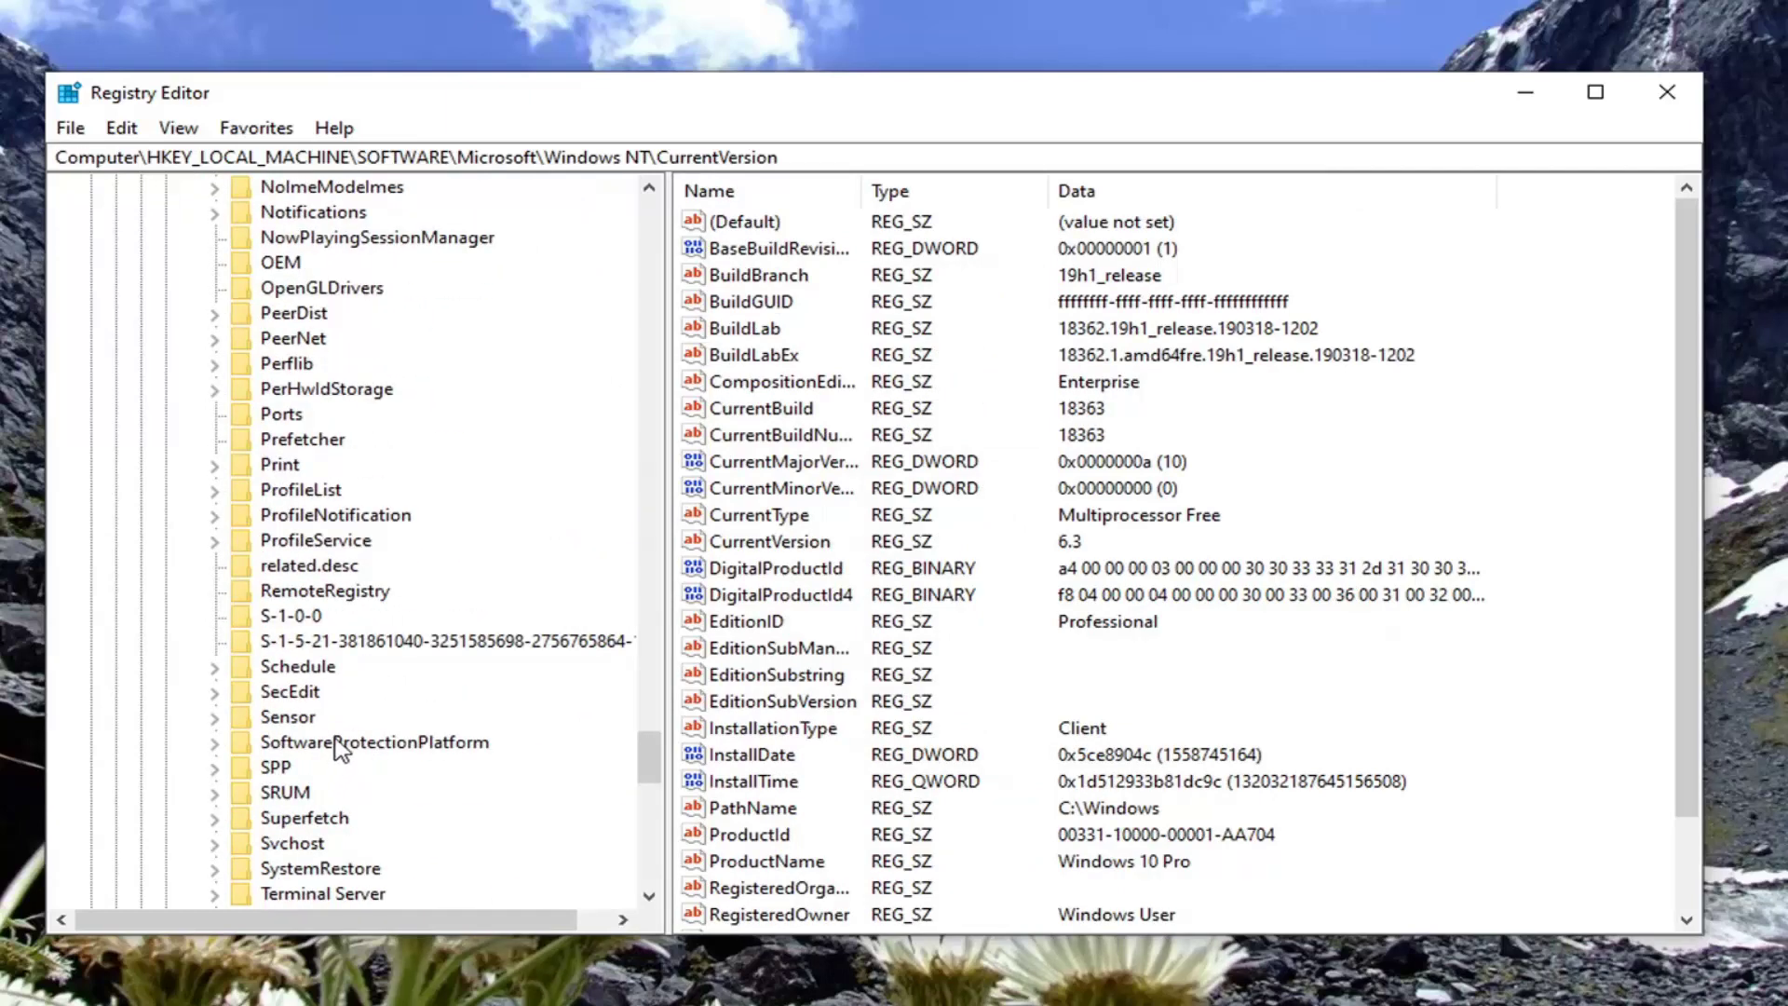
# Change the SkipRearm value under SoftwareProtectionPlatform from 0 to 1
pyautogui.click(287, 745)
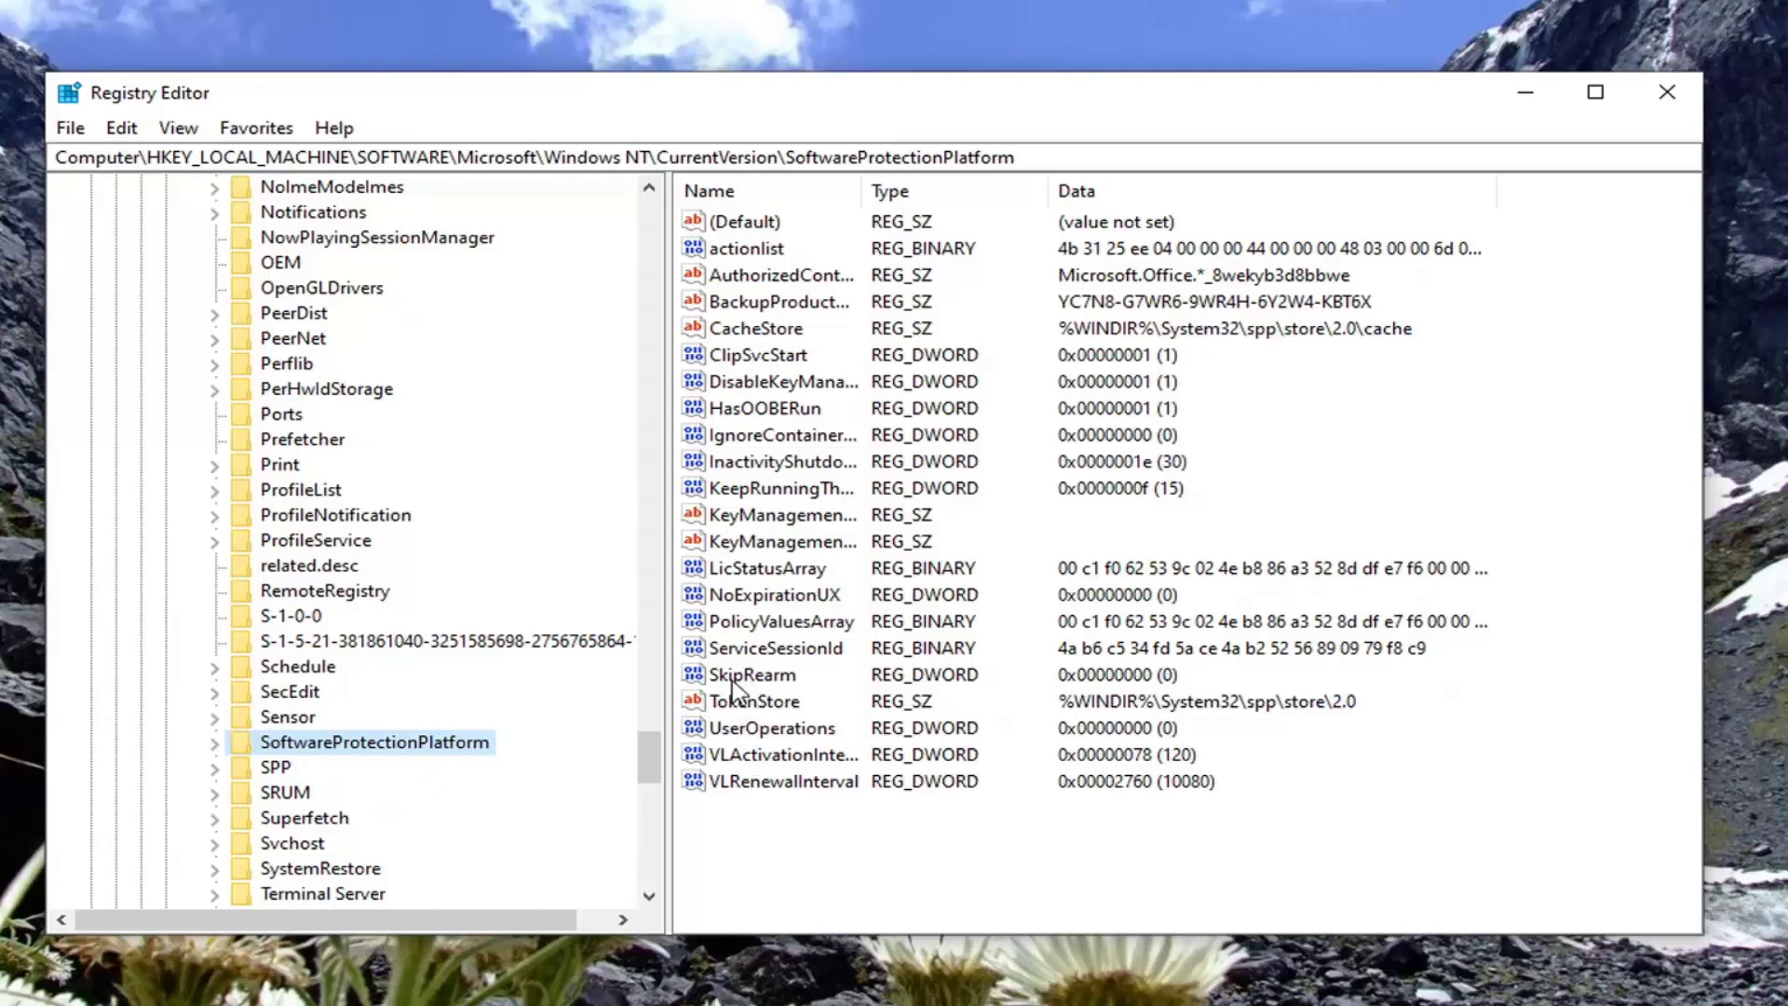
pyautogui.click(766, 682)
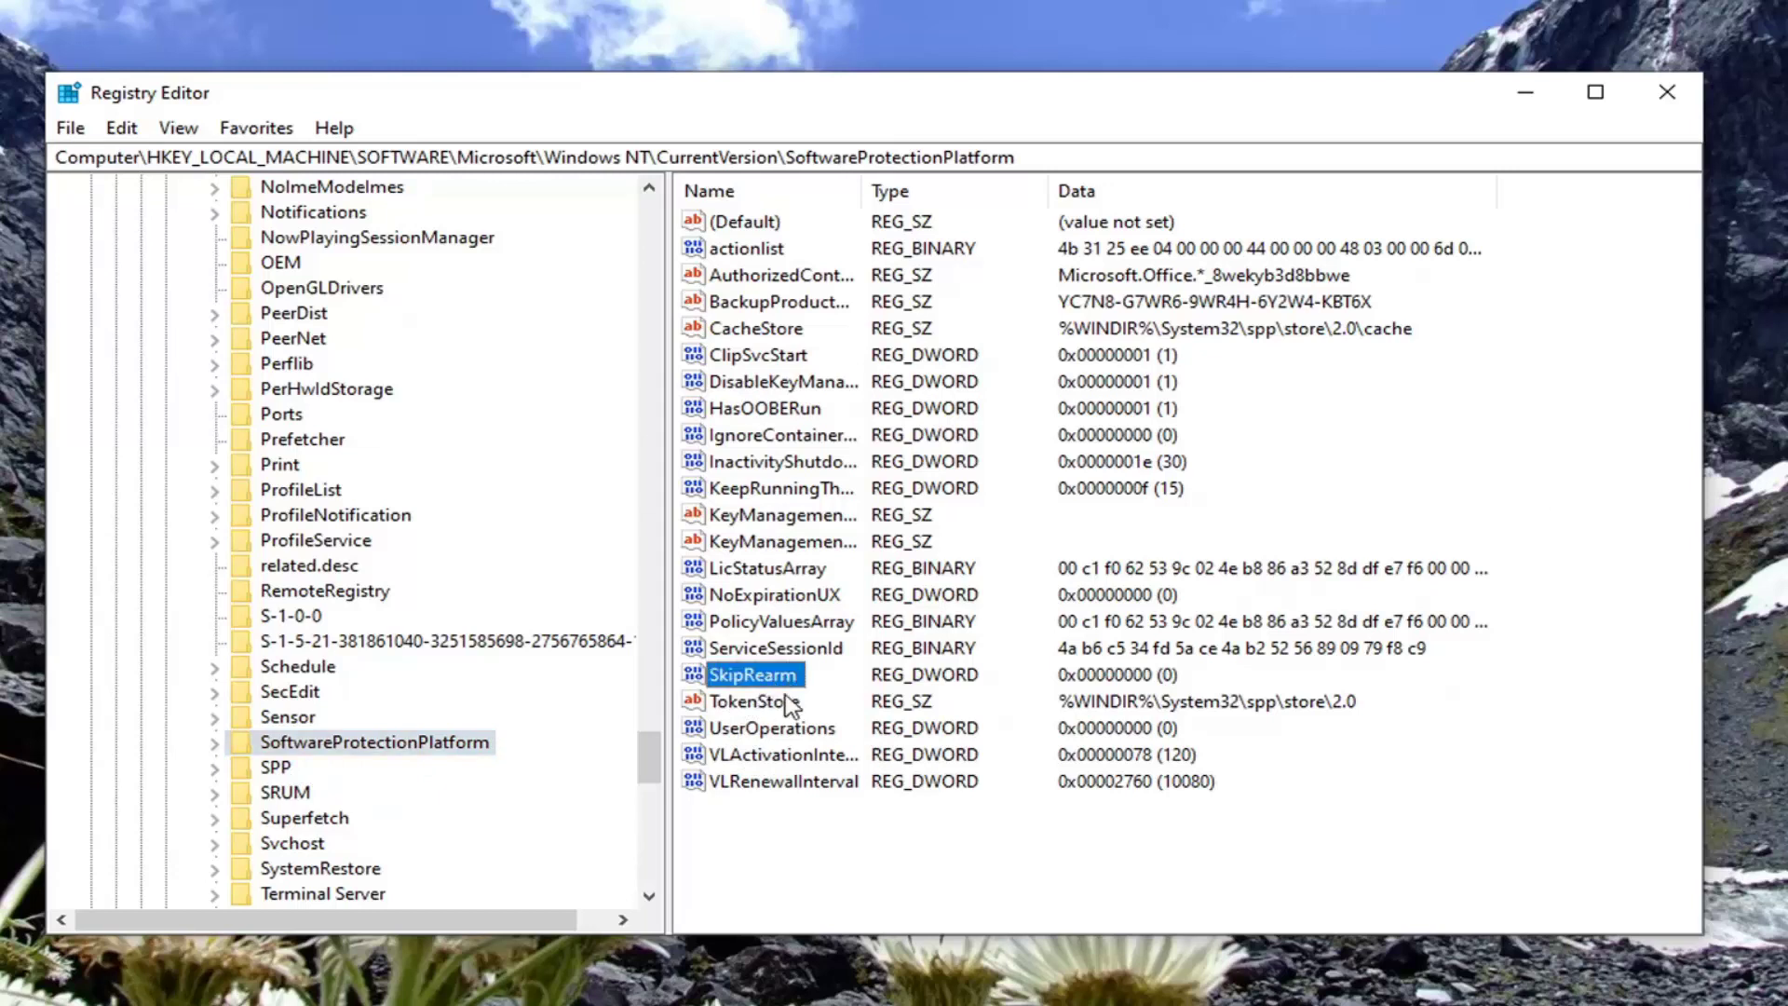
pyautogui.doubleClick(754, 683)
pyautogui.write('1')
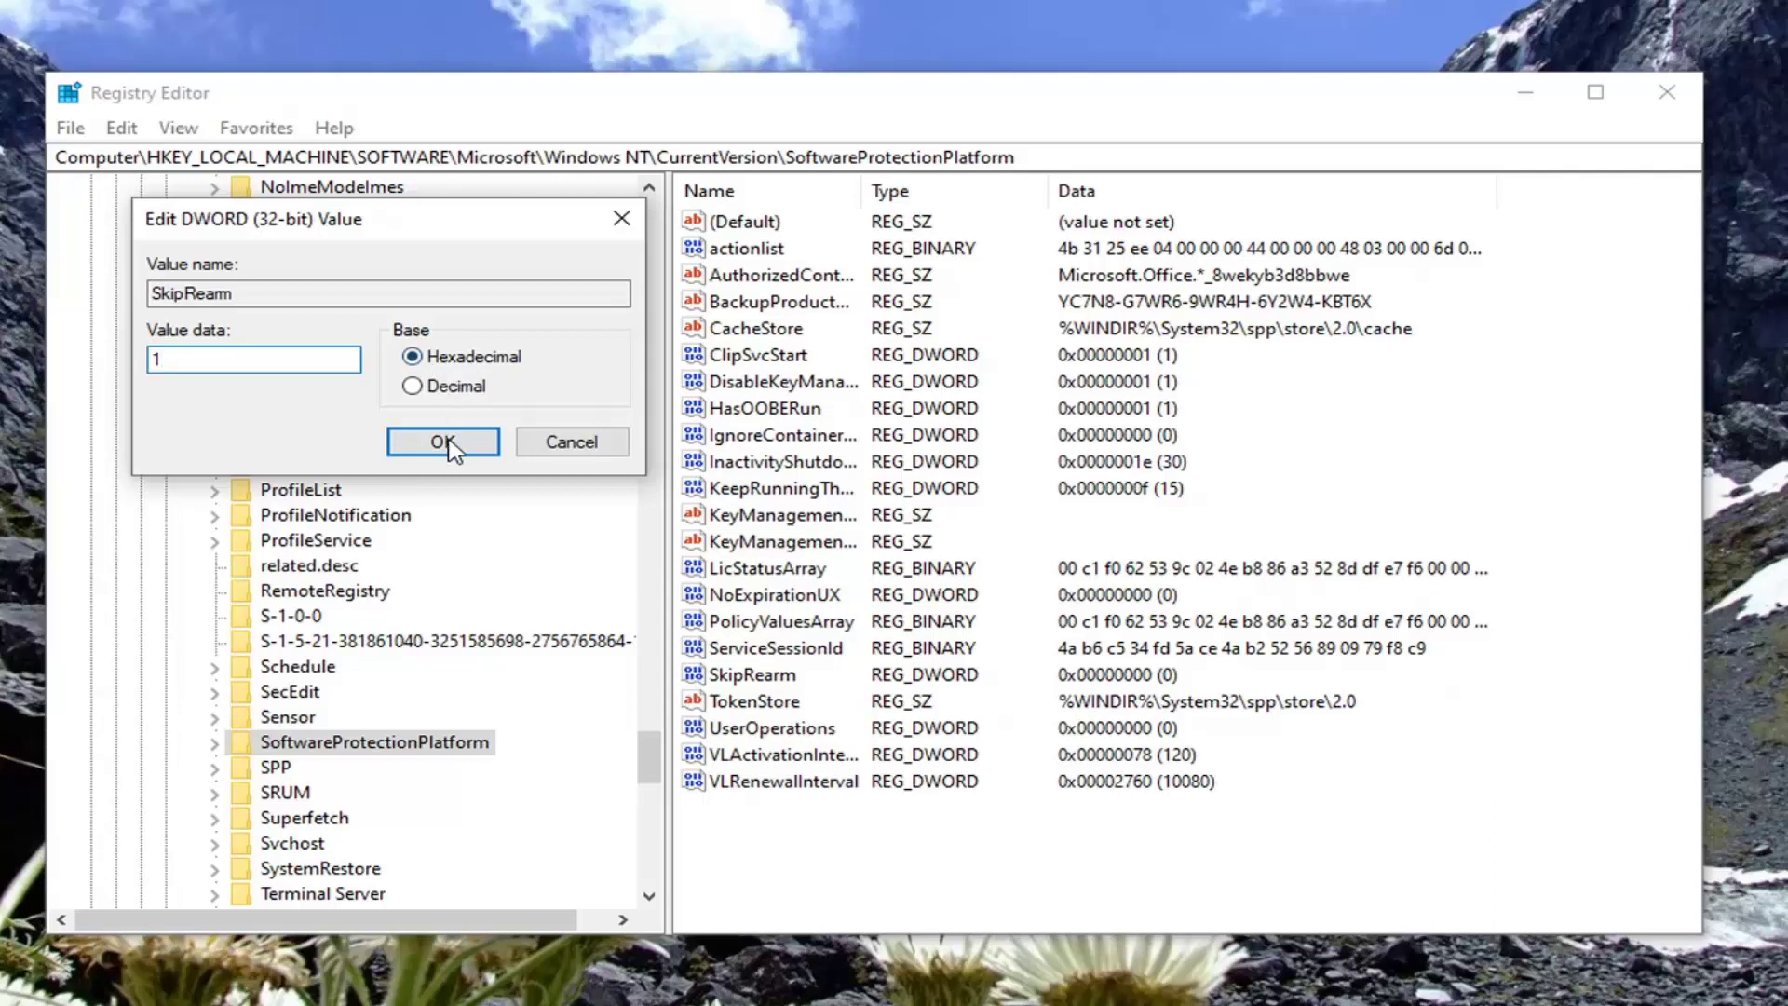
pyautogui.click(443, 443)
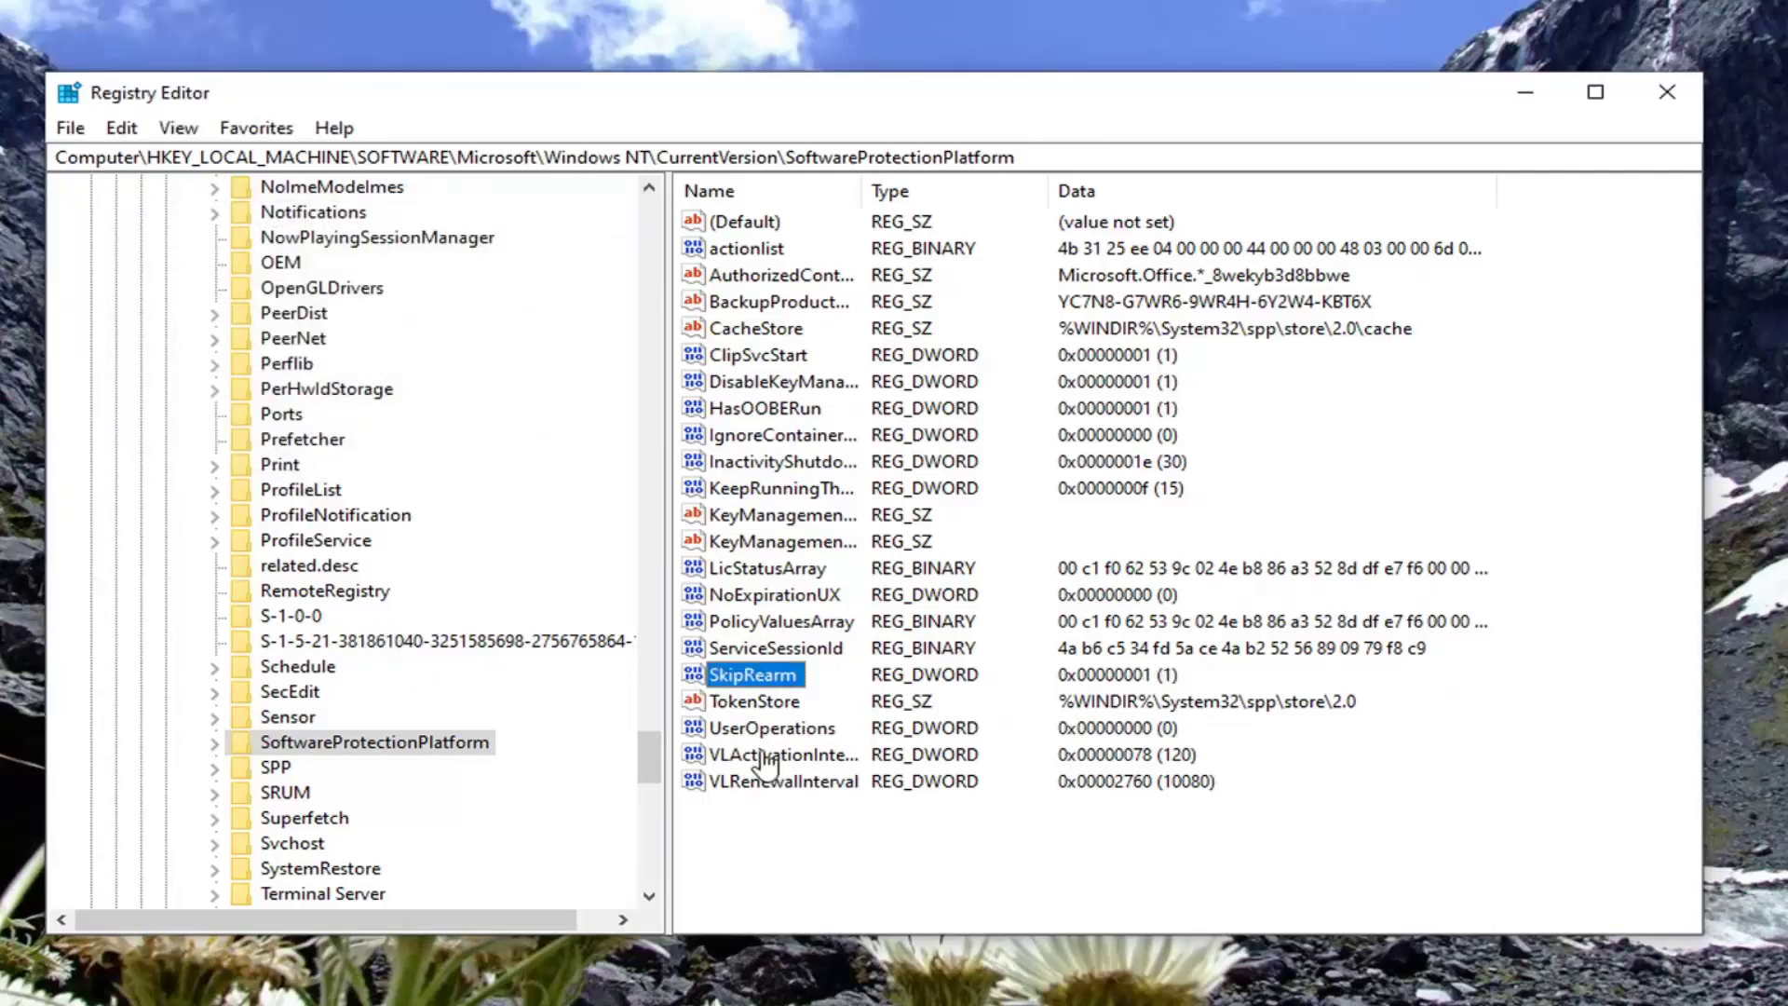
# Collapse Microsoft, SOFTWARE and HKEY_LOCAL_MACHINE back to Computer, then close Registry Editor
pyautogui.moveTo(649, 773); pyautogui.dragTo(639, 470)
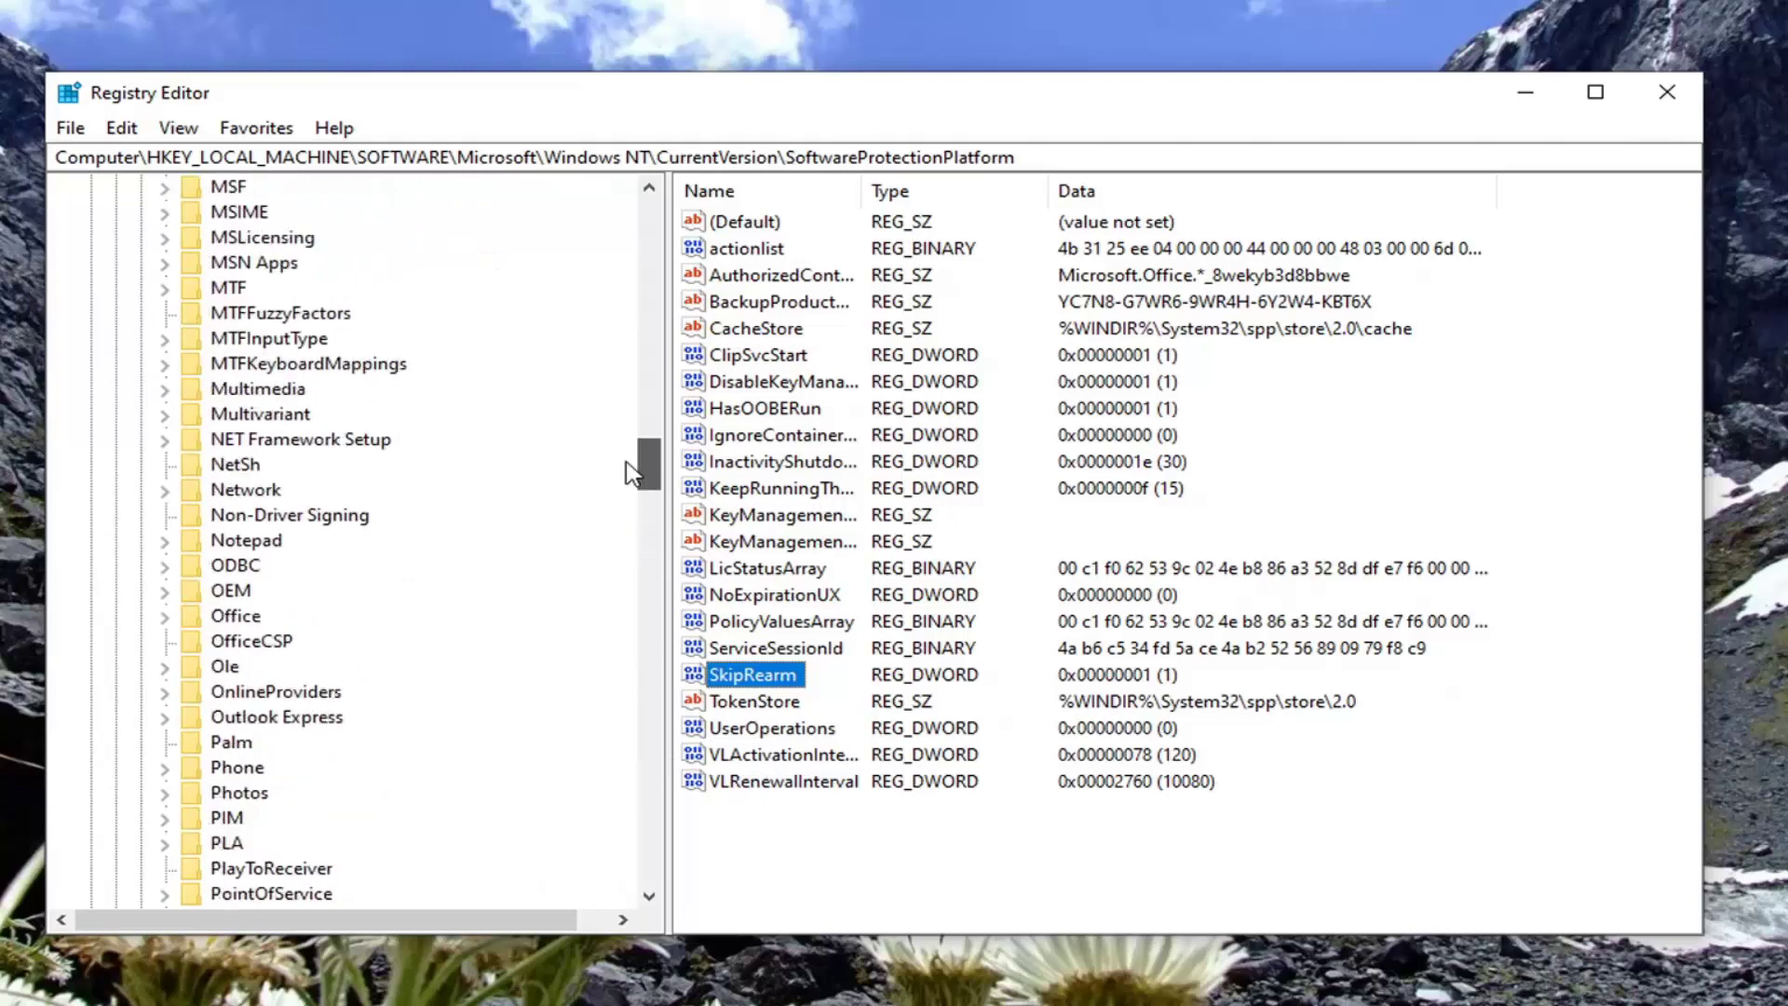
pyautogui.scroll(5, 398, 498)
pyautogui.scroll(8, 280, 533)
pyautogui.scroll(10, 279, 533)
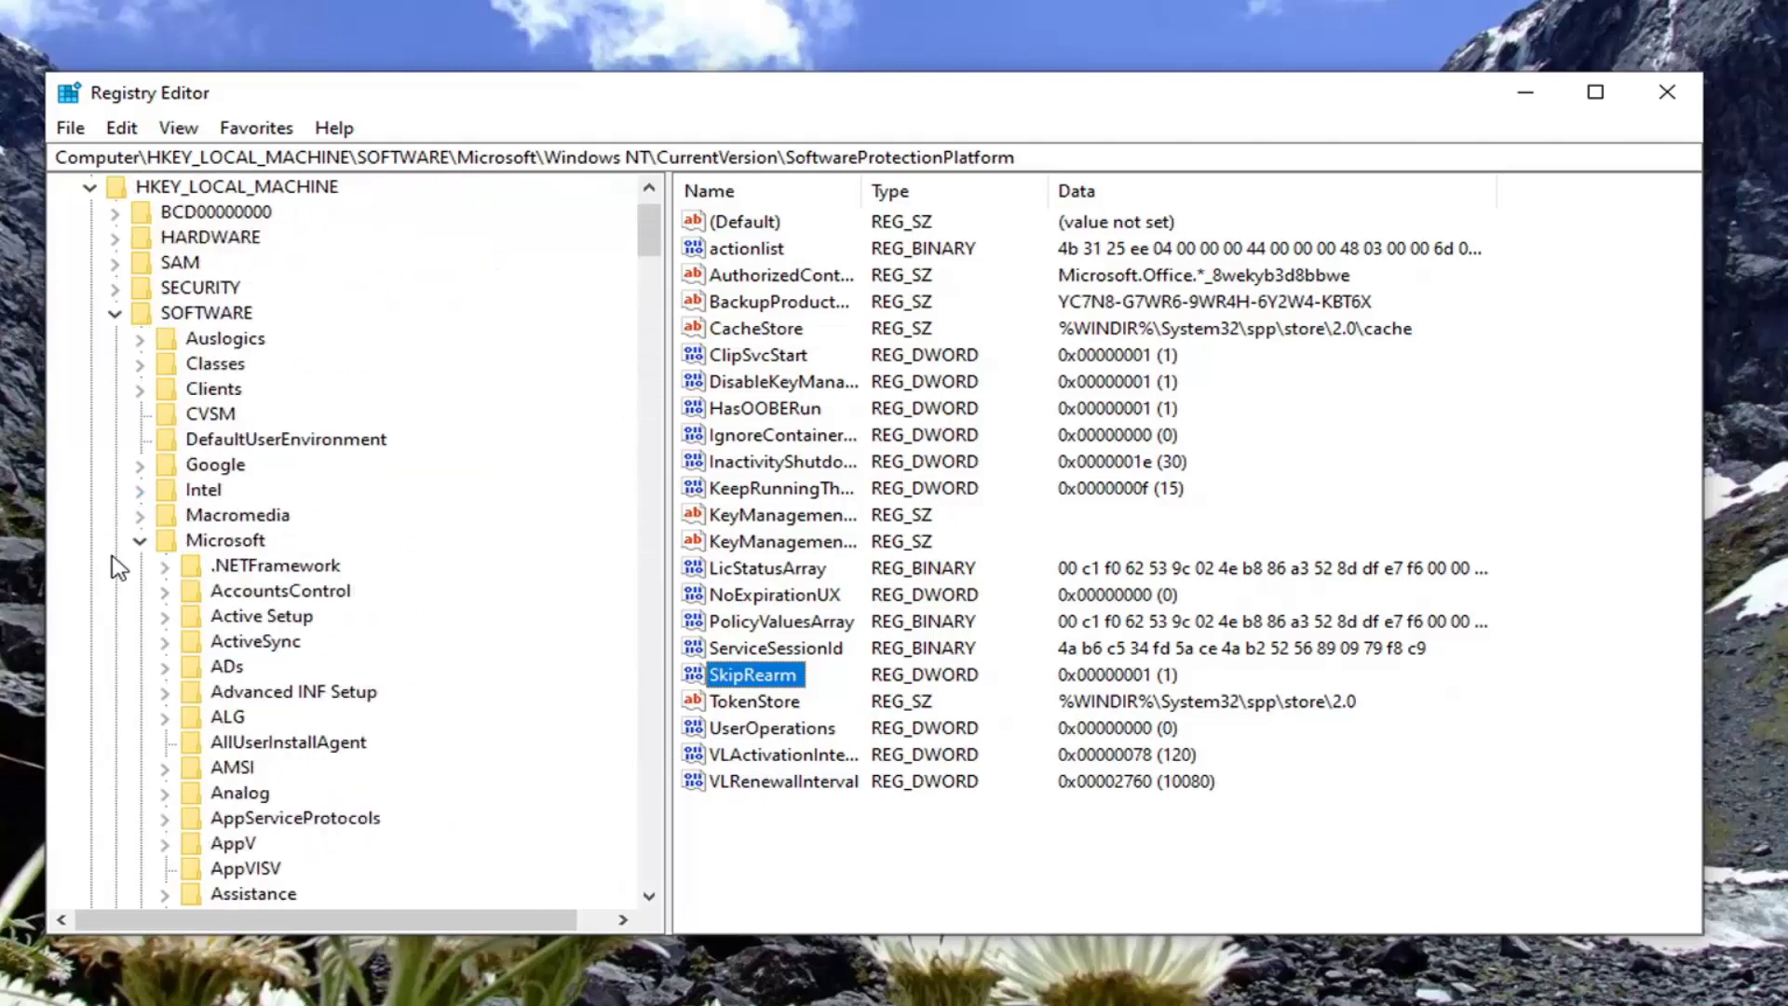
pyautogui.scroll(1, 186, 577)
pyautogui.click(139, 615)
pyautogui.click(114, 388)
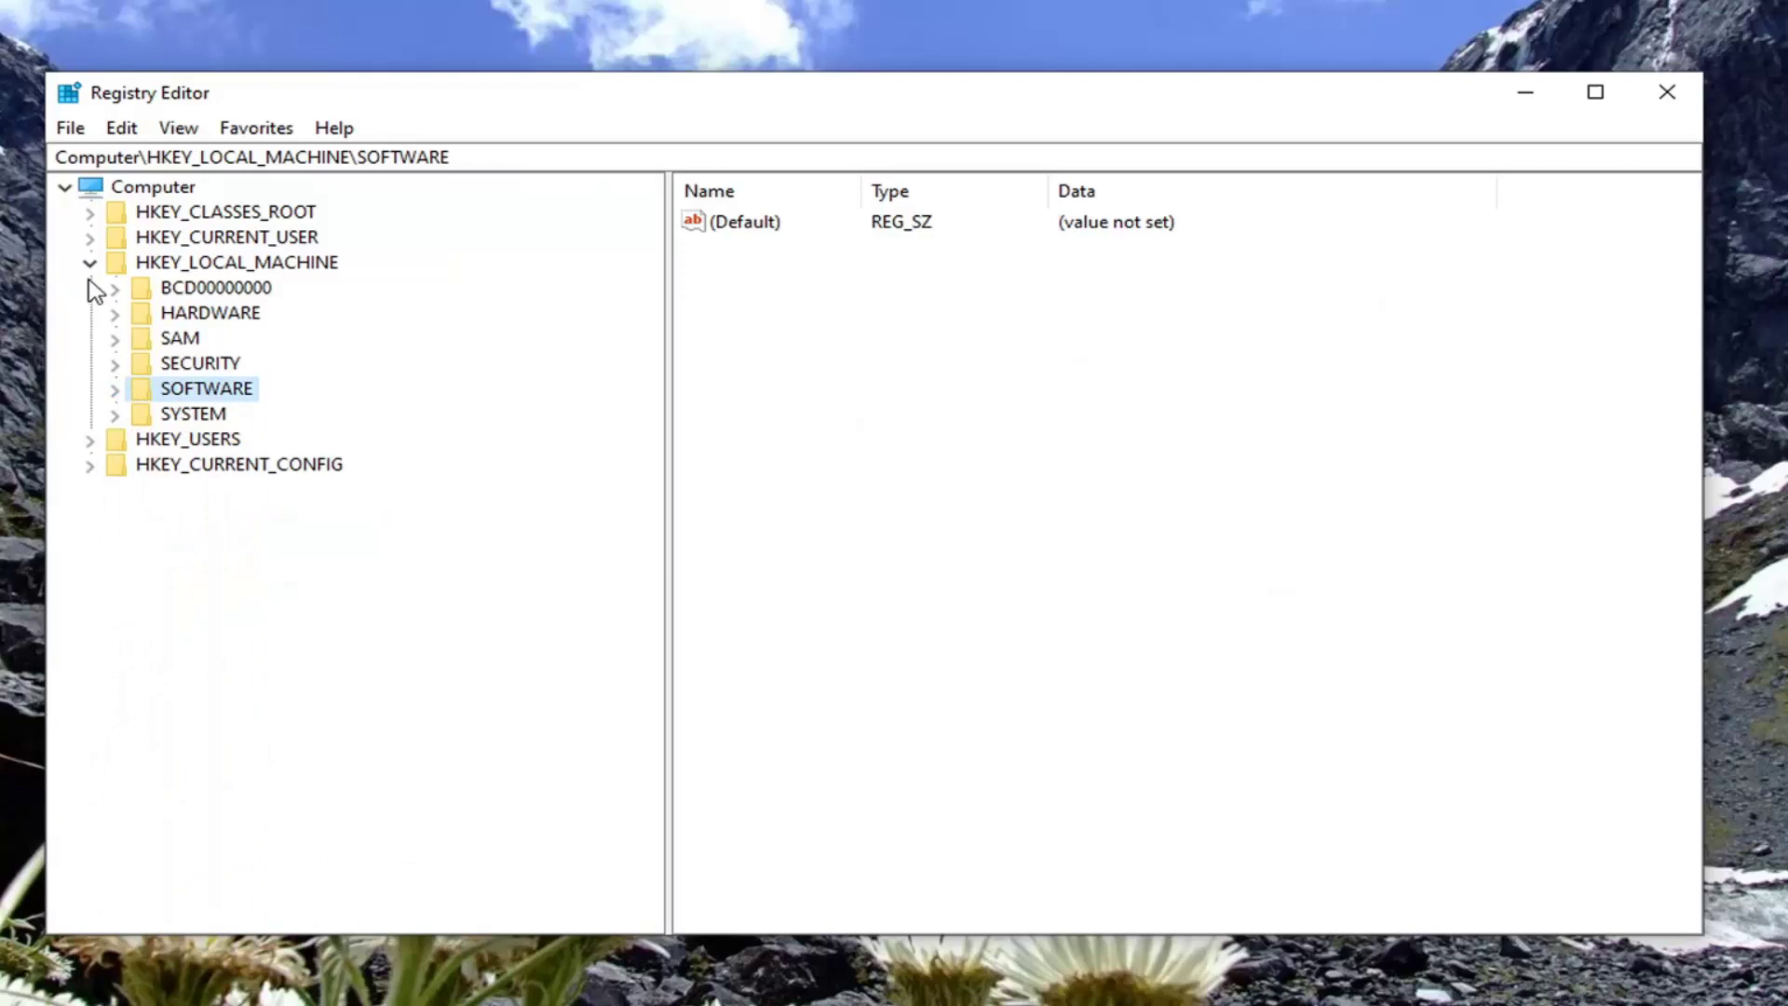
pyautogui.click(89, 262)
pyautogui.click(149, 186)
pyautogui.click(1666, 92)
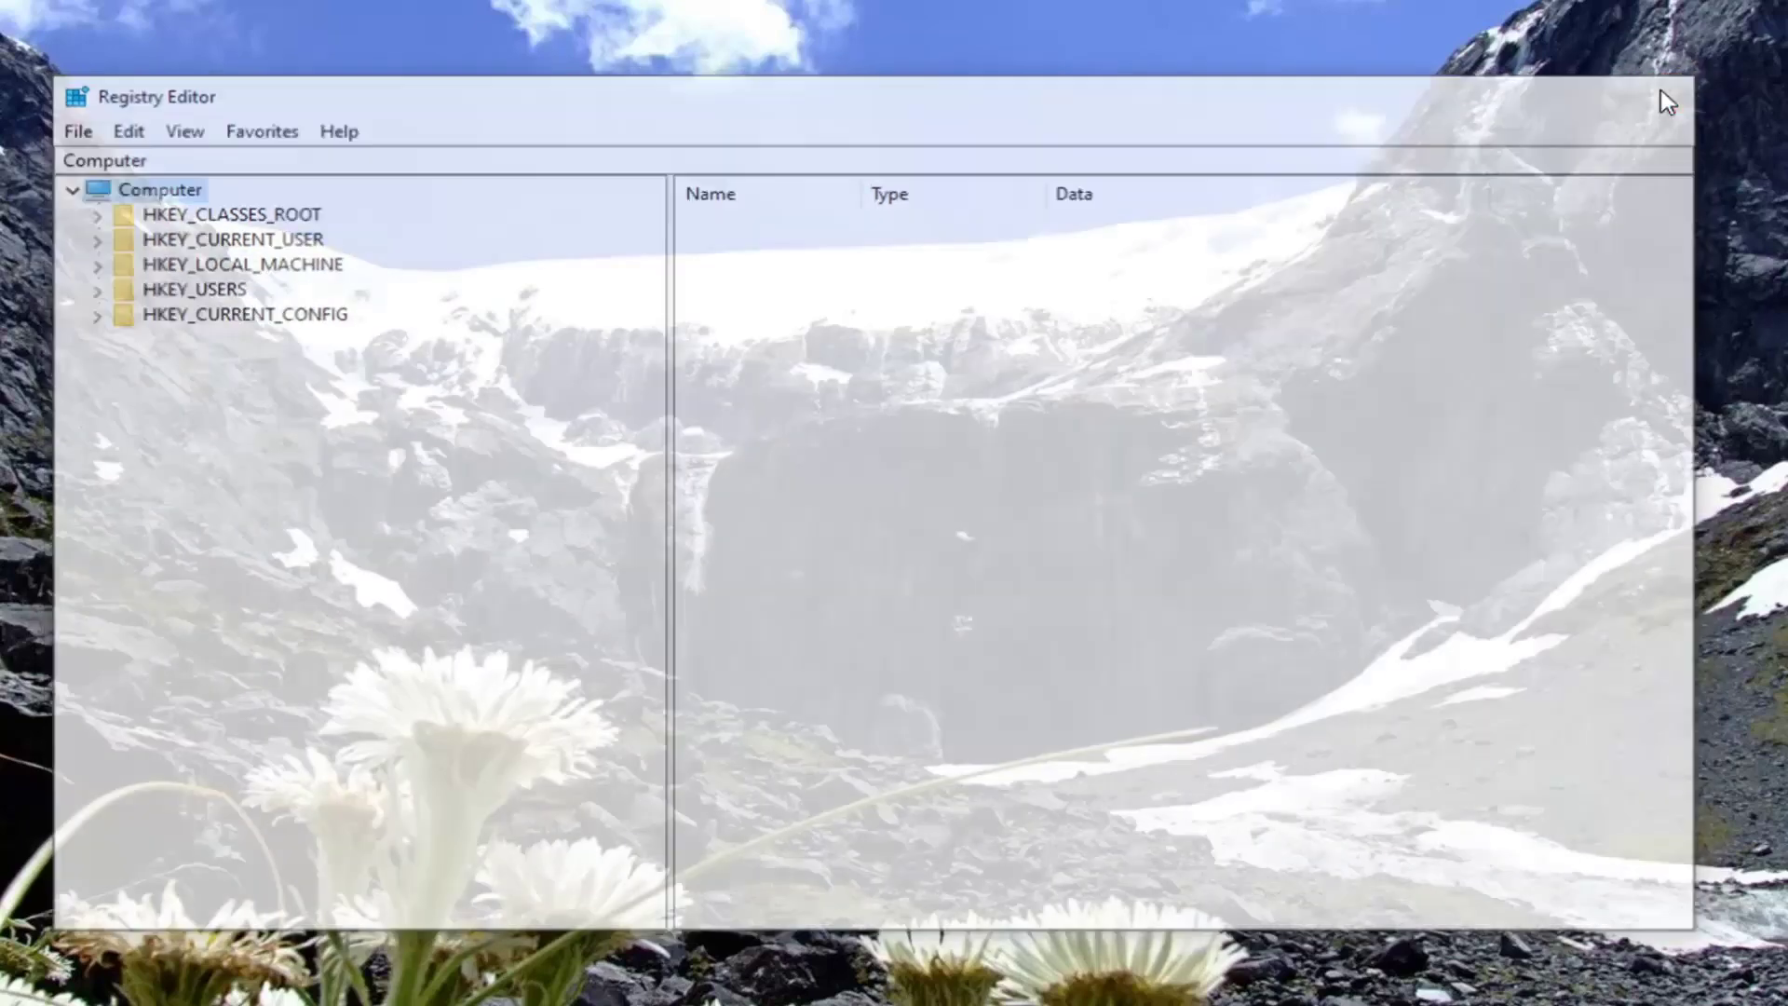